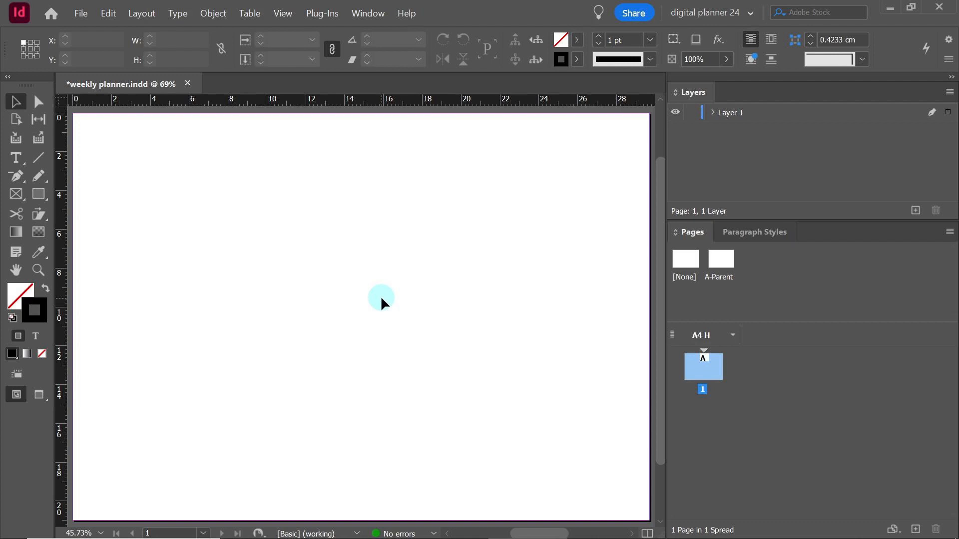
Open the A-Parent page and place the image "weekly planner for youtube" at its upper-left corner
double_click(714, 268)
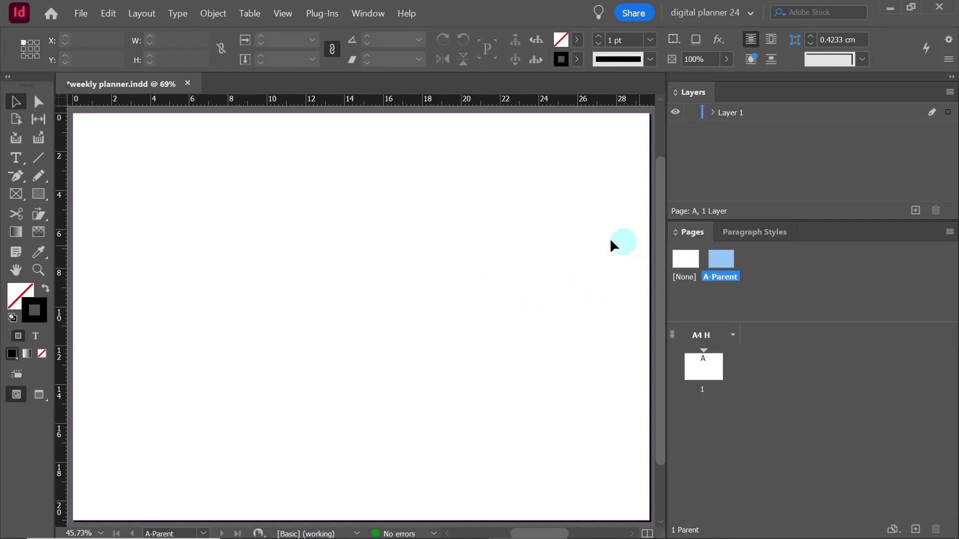
left_click(81, 13)
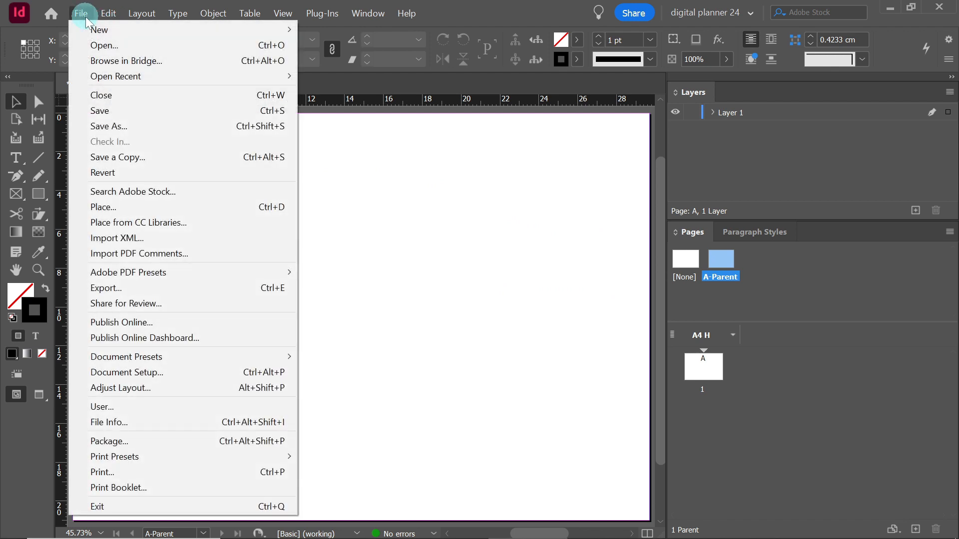
left_click(103, 207)
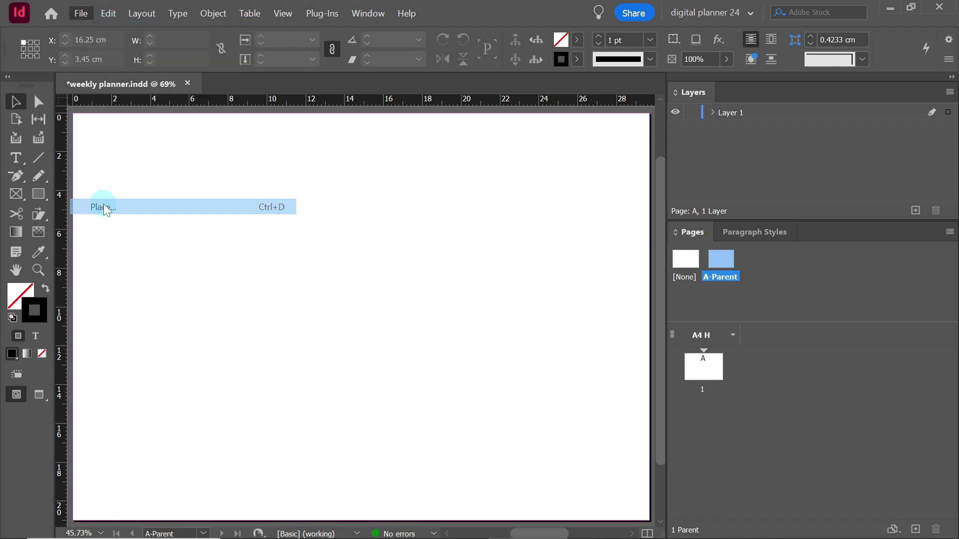
left_click(411, 187)
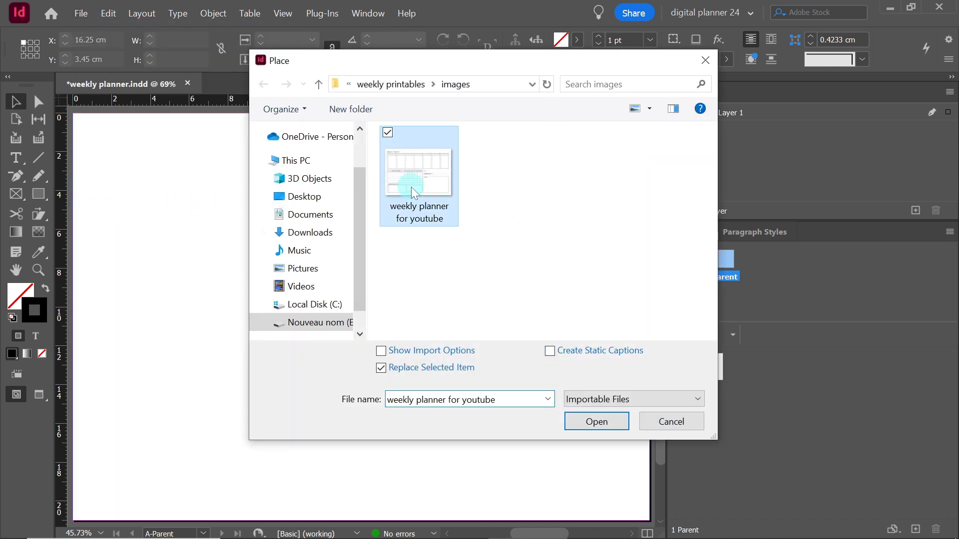
left_click(596, 422)
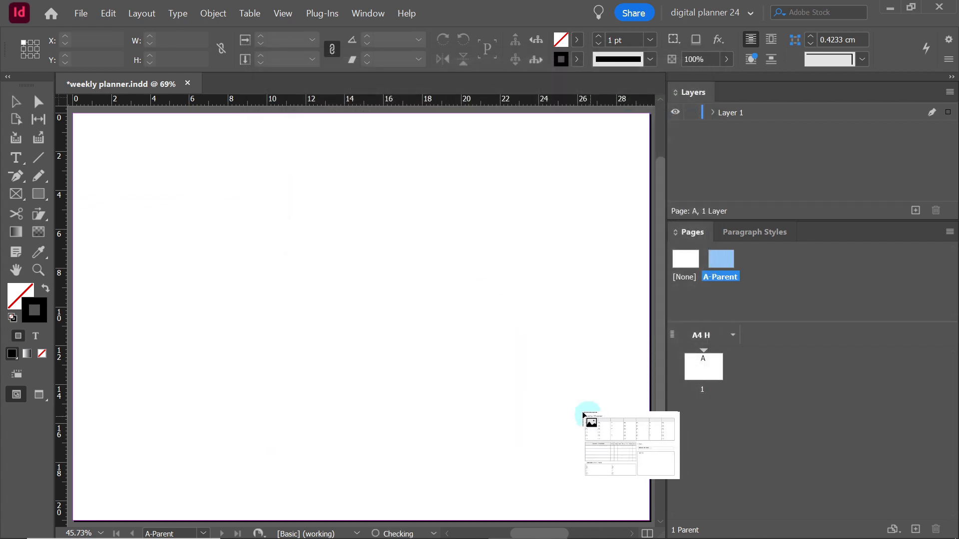
left_click(76, 119)
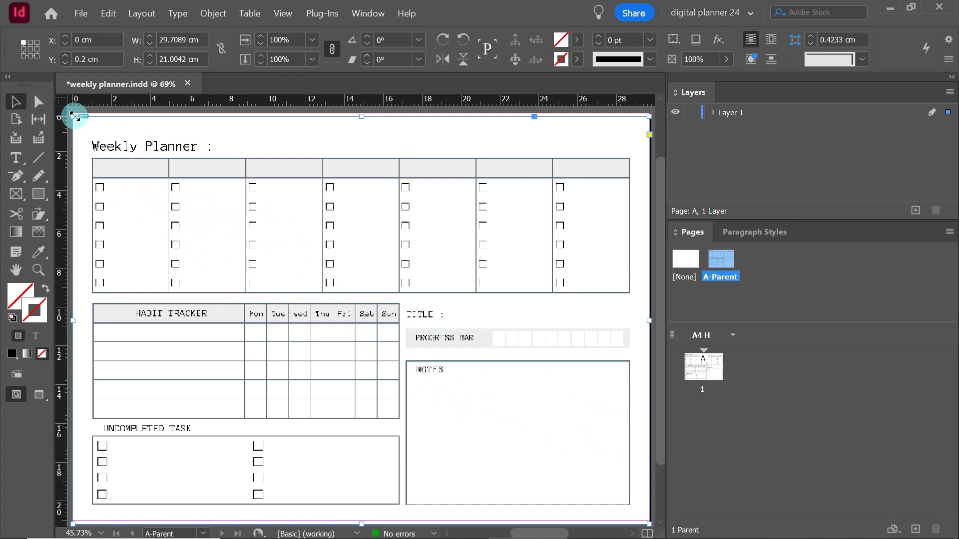
Set the placed planner image's Y position to 0 cm and lock the image
double_click(81, 59)
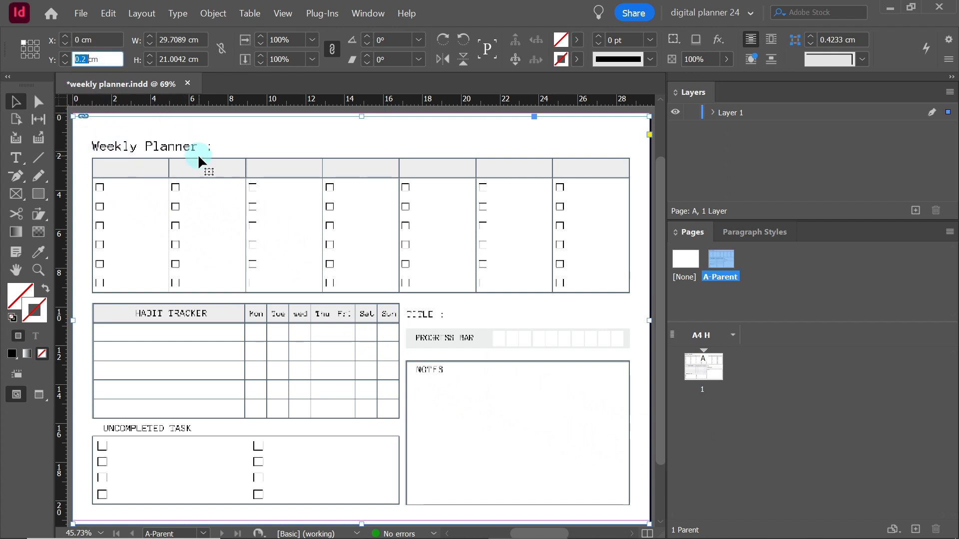
type("0")
key("Return")
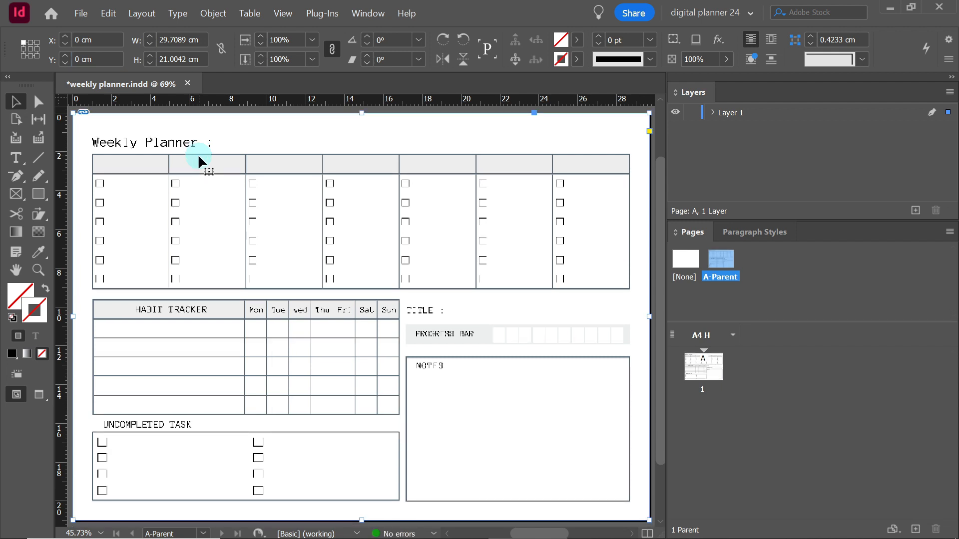
right_click(272, 215)
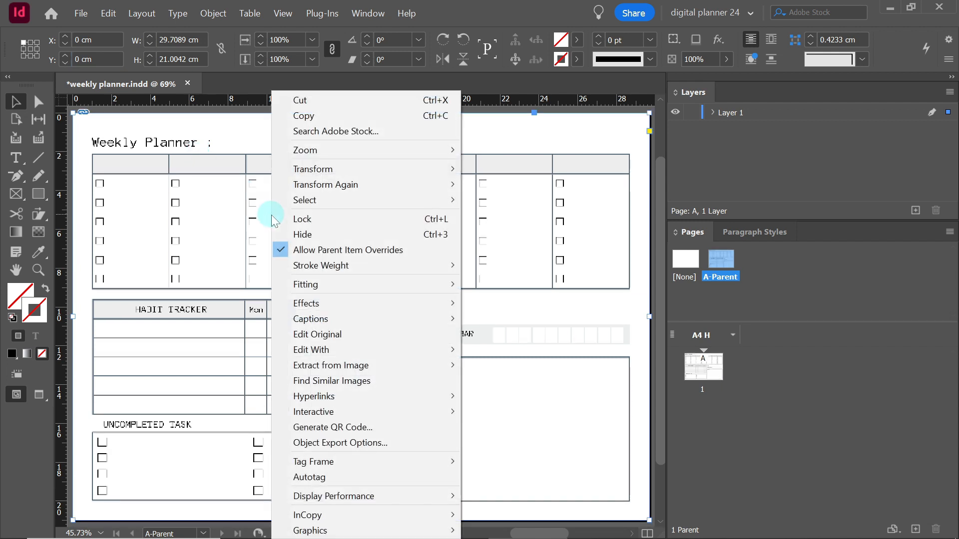
left_click(327, 221)
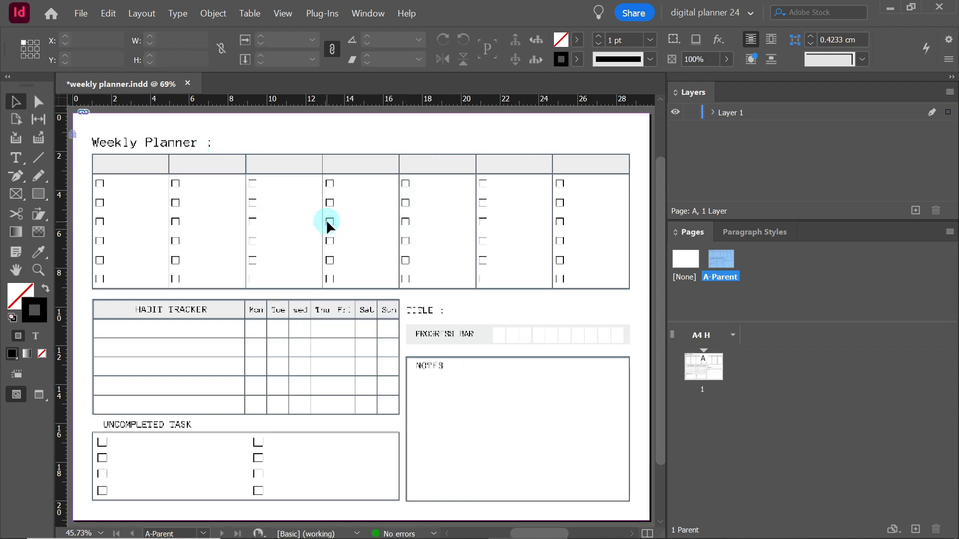
Switch the display performance to High Quality Display
right_click(328, 221)
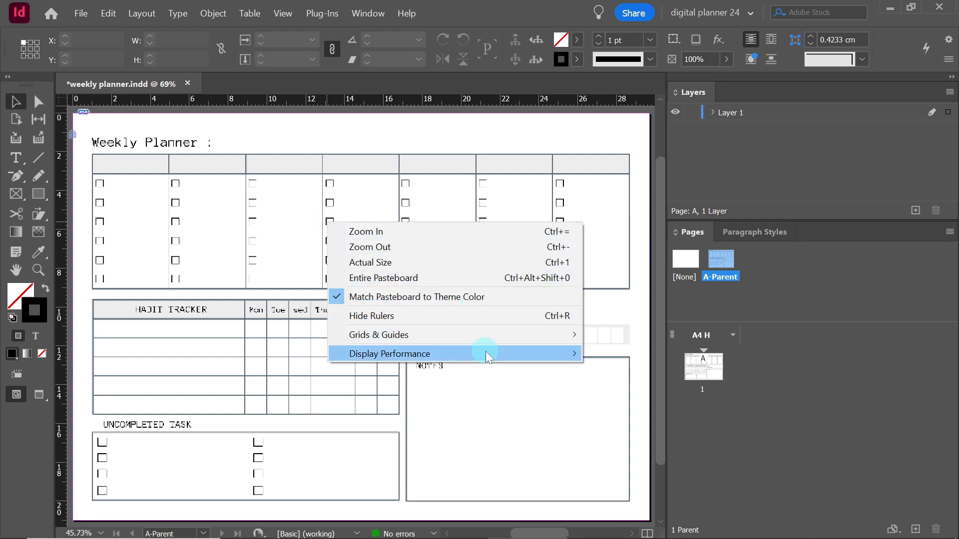
mouse_move(492, 353)
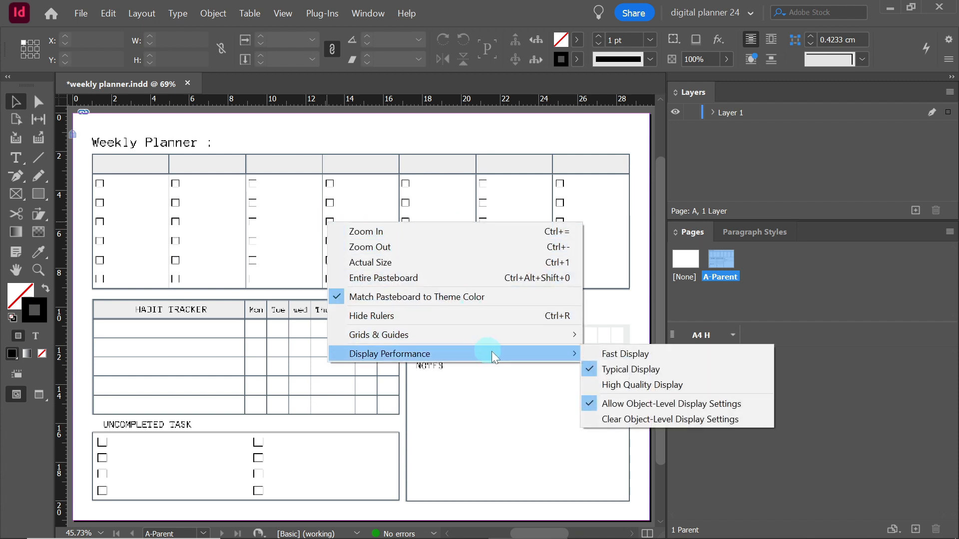
left_click(613, 384)
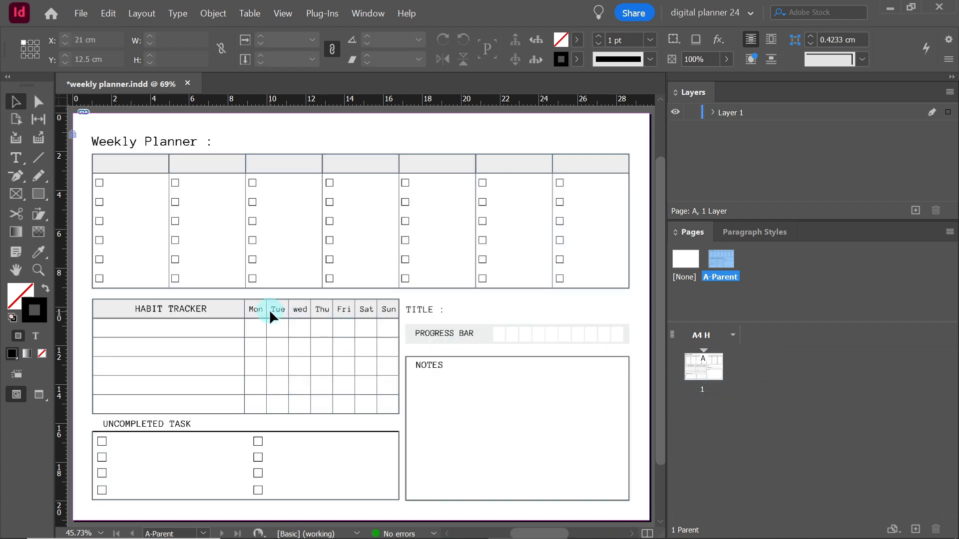
Draw a text frame over the first header cell below "Weekly Planner :" and narrow it to about 3.74 cm wide
left_click(38, 270)
left_click_drag(311, 147, 91, 198)
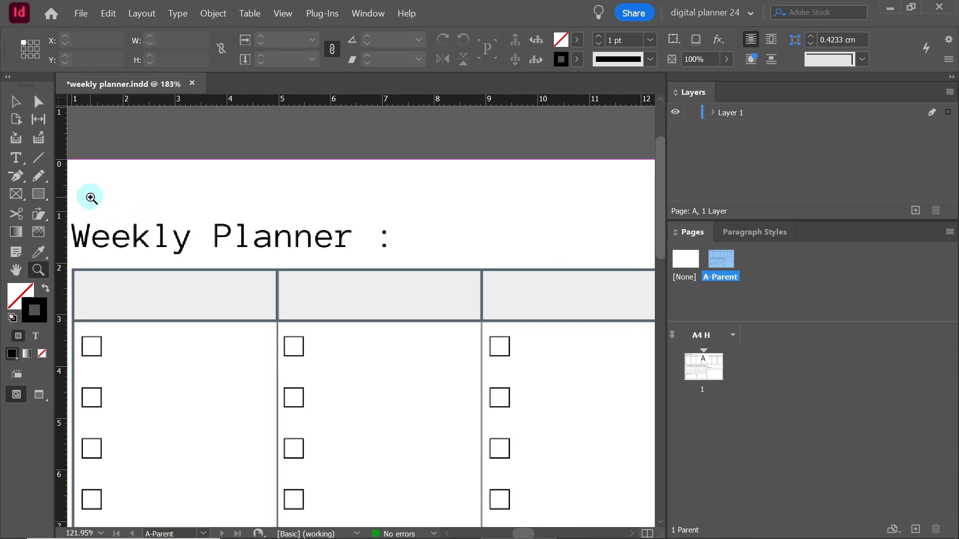
left_click(16, 158)
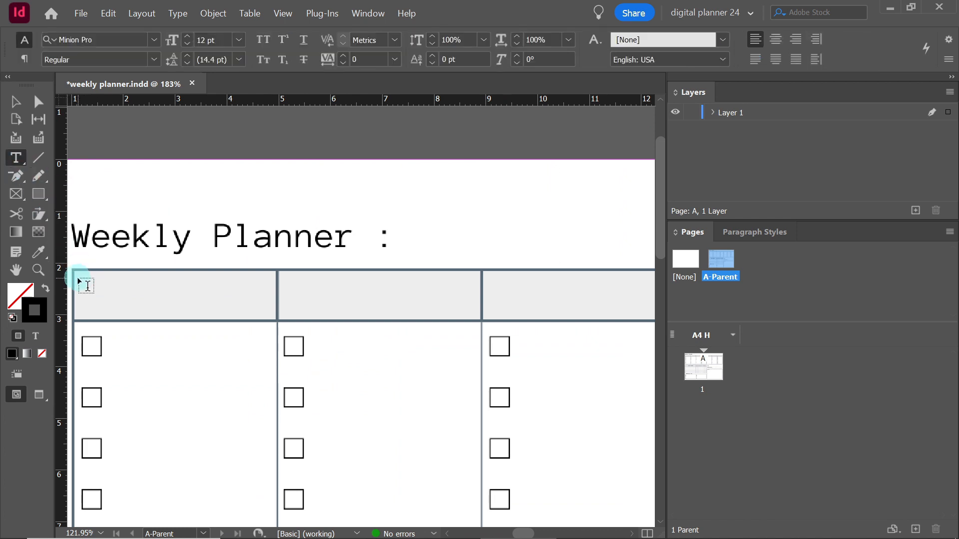
left_click_drag(76, 273, 275, 320)
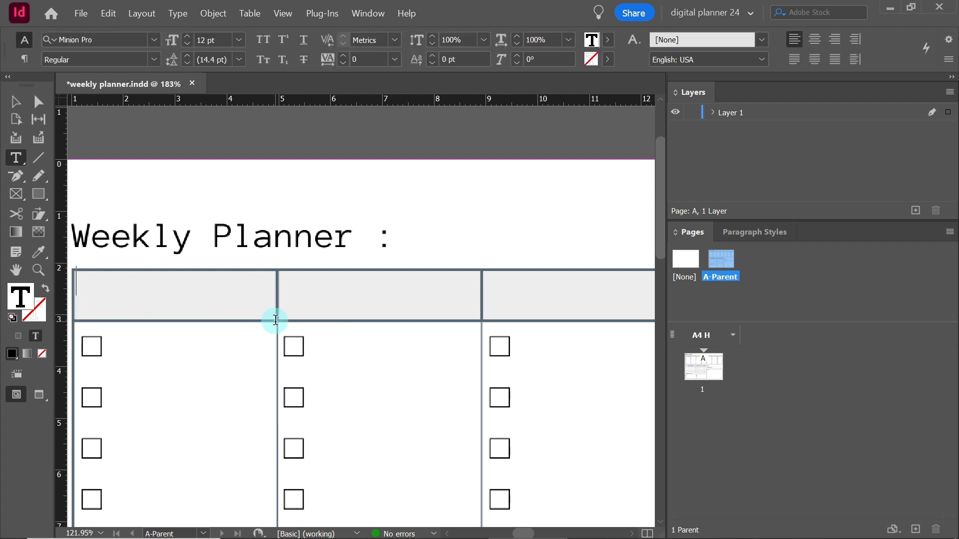
left_click(15, 102)
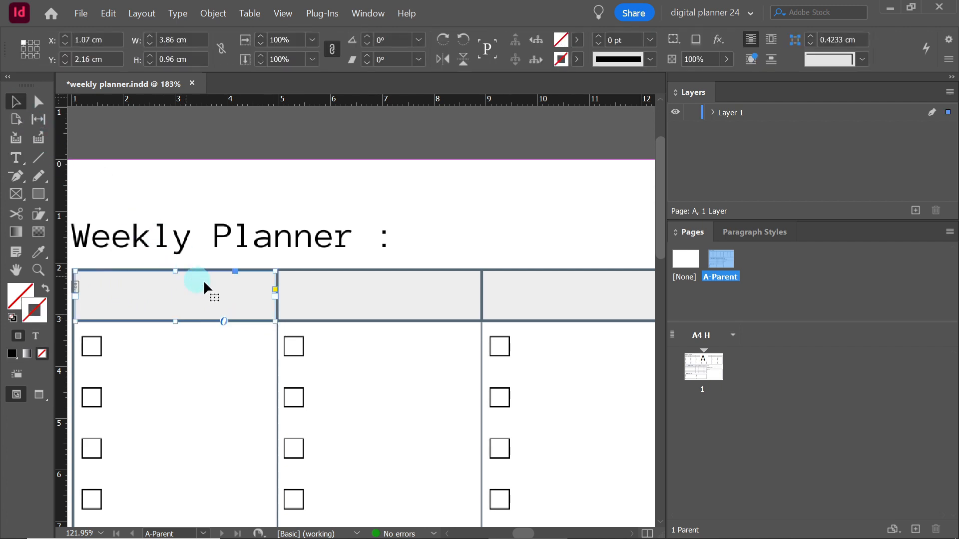
left_click_drag(274, 296, 269, 299)
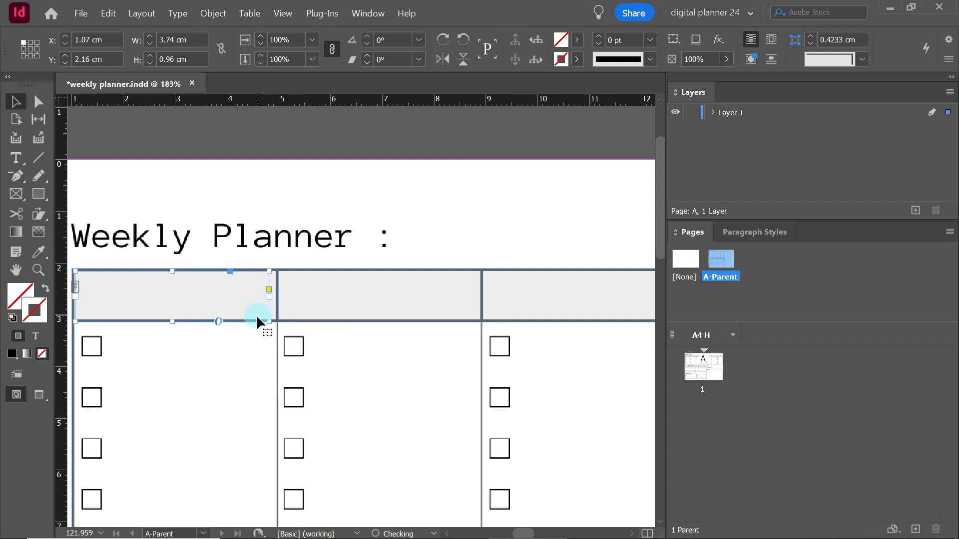
Duplicate the header text frame into the second header cell, aligned at the same height
left_click(251, 344)
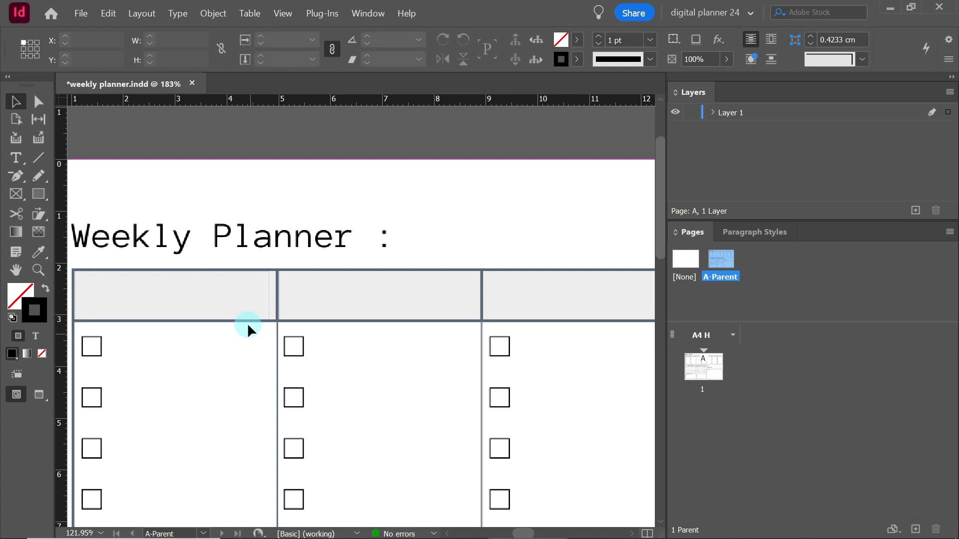
left_click(239, 297)
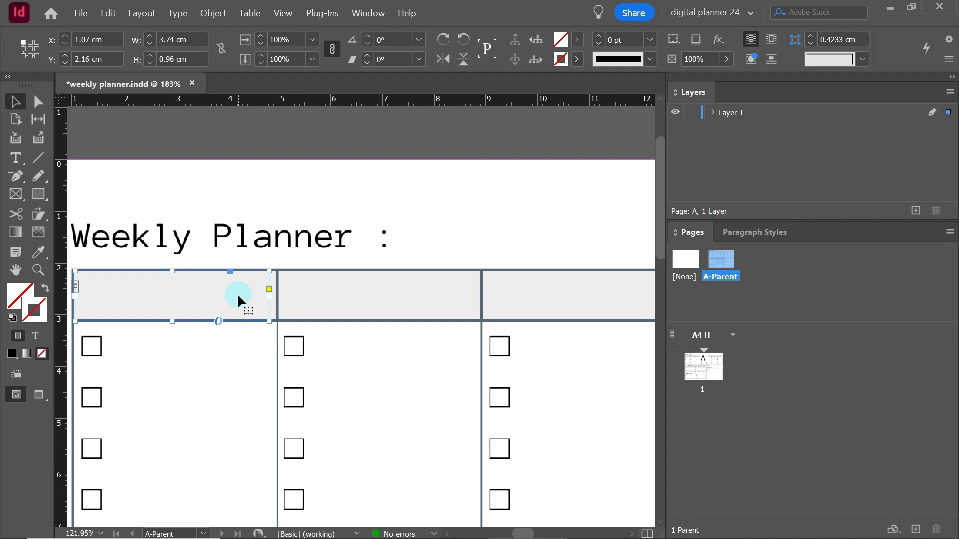
left_click_drag(238, 298, 443, 306)
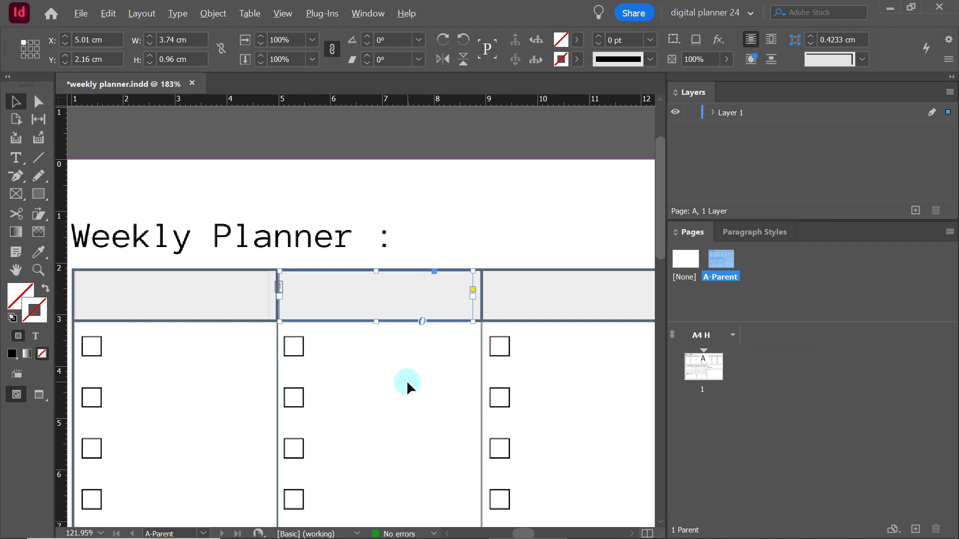
Use Step and Repeat on the second header frame with a count of 5 and a 3.94 cm horizontal offset
scroll(406, 379, "down", 3)
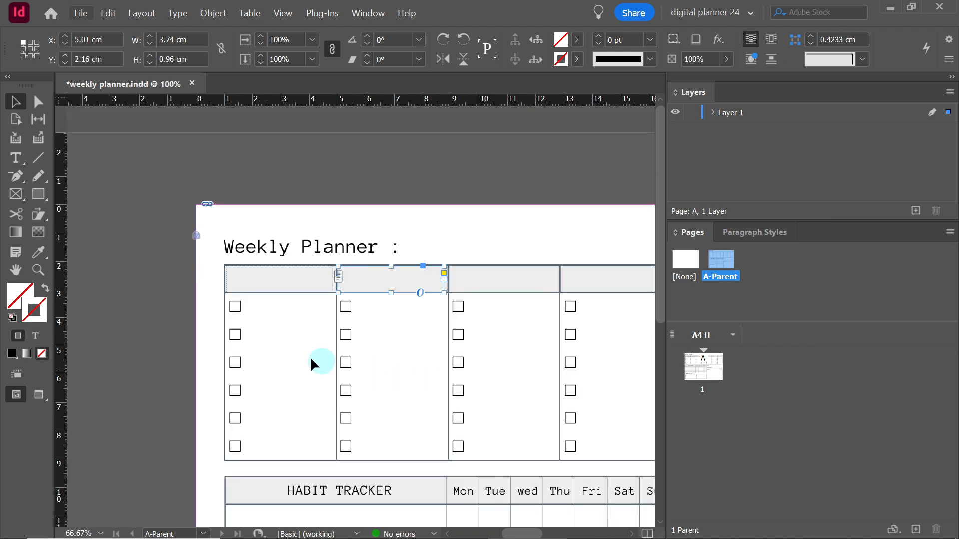
key("space")
left_click_drag(523, 390, 426, 364)
scroll(426, 363, "down", 1)
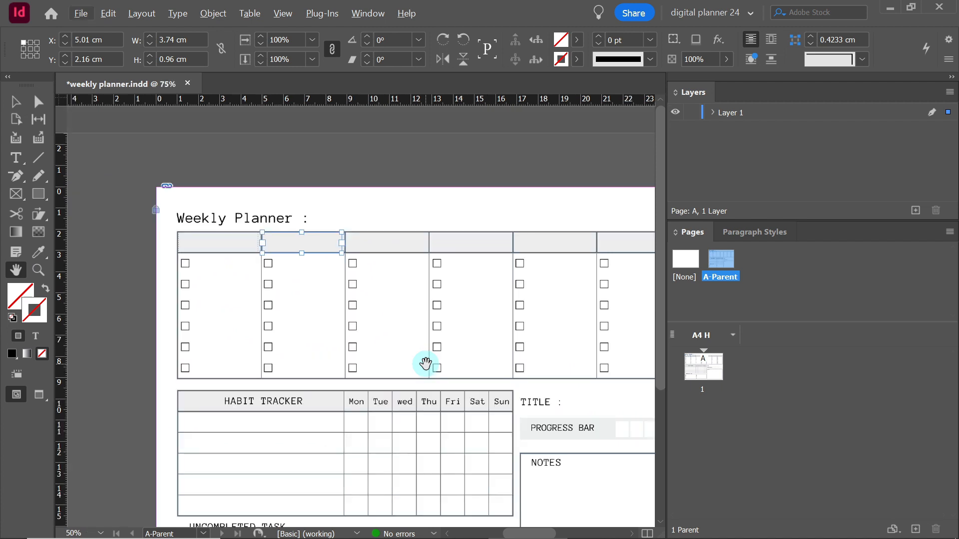
left_click_drag(503, 360, 403, 357)
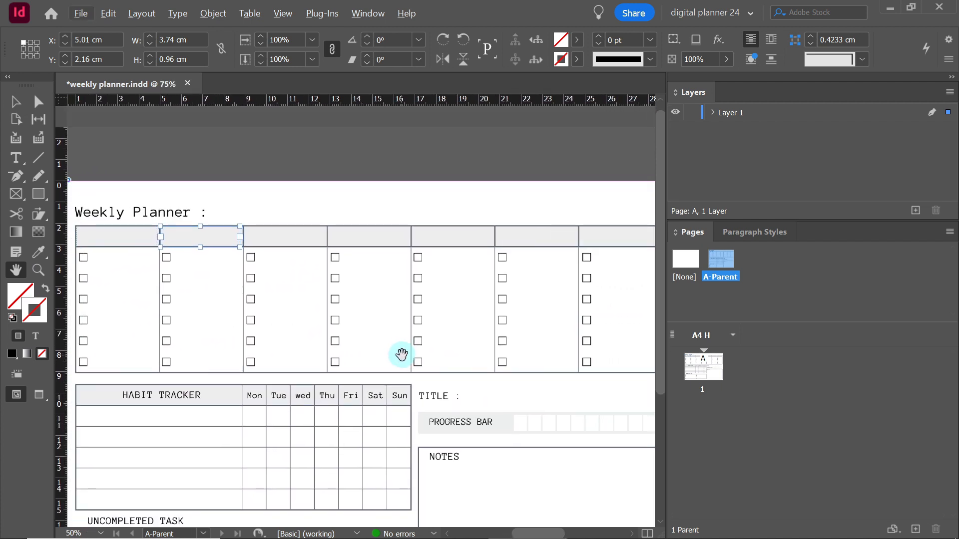
left_click(111, 14)
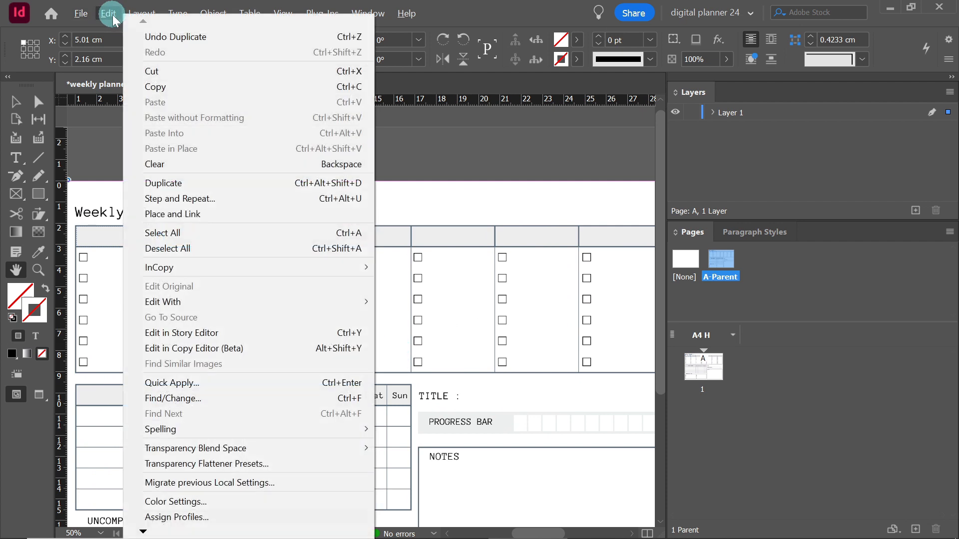
left_click(185, 199)
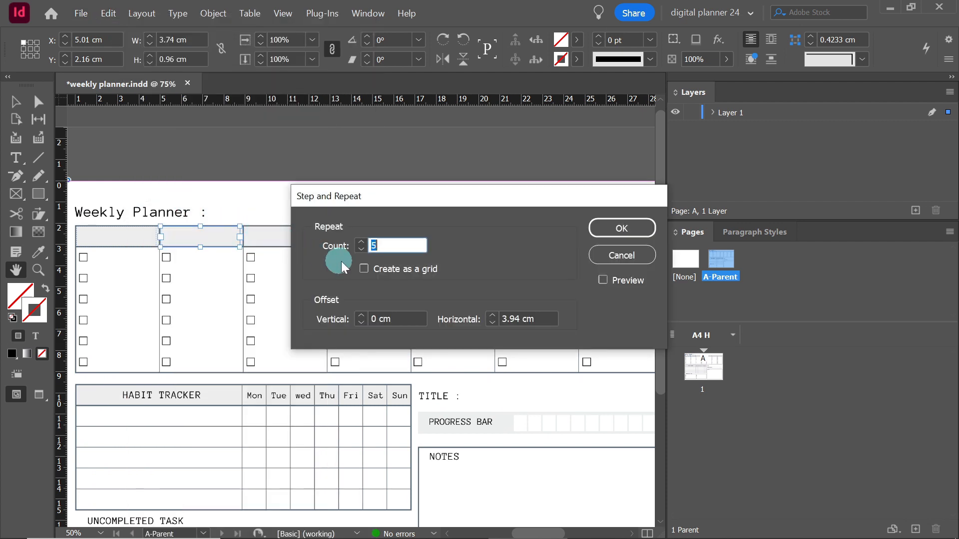
left_click(362, 243)
left_click_drag(433, 200, 319, 309)
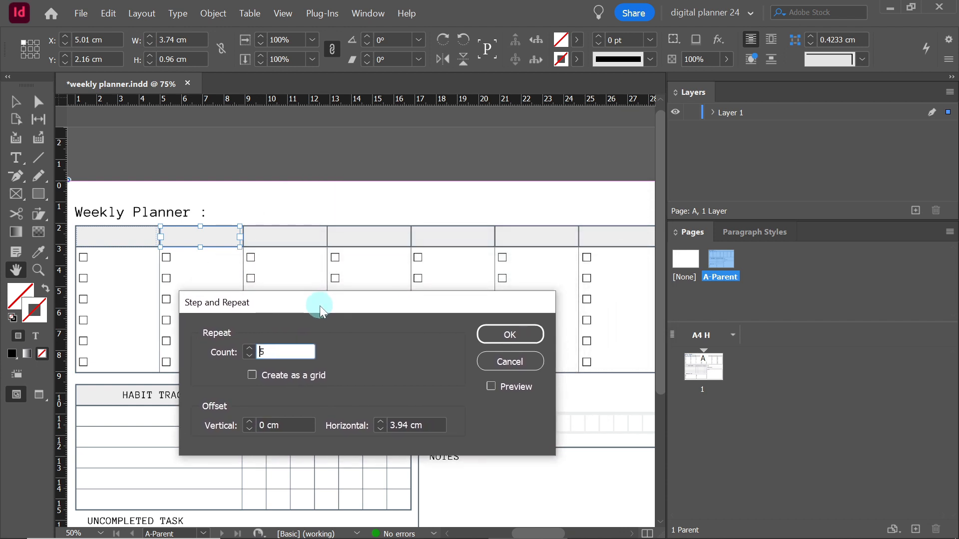
left_click(510, 335)
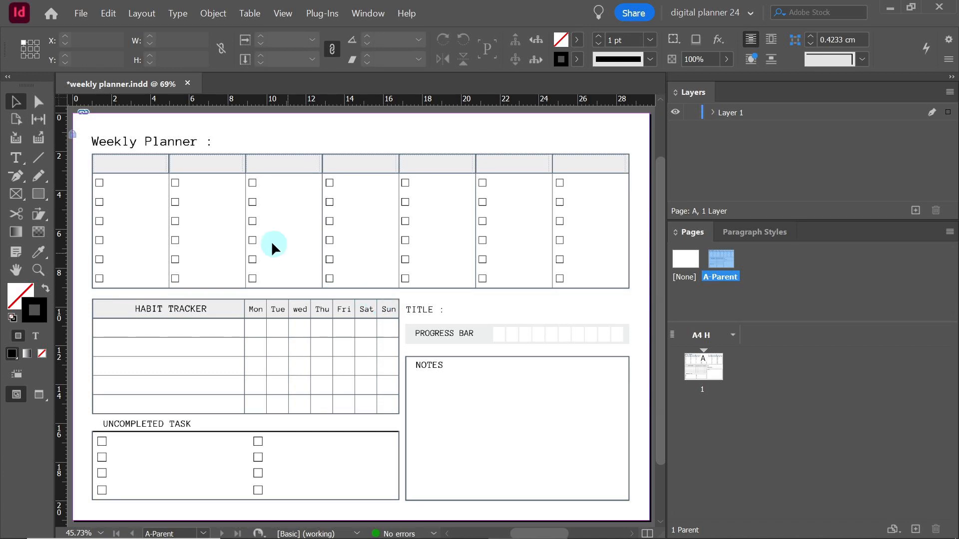
Thread the first header text frame to the second one and deselect it
left_click(138, 164)
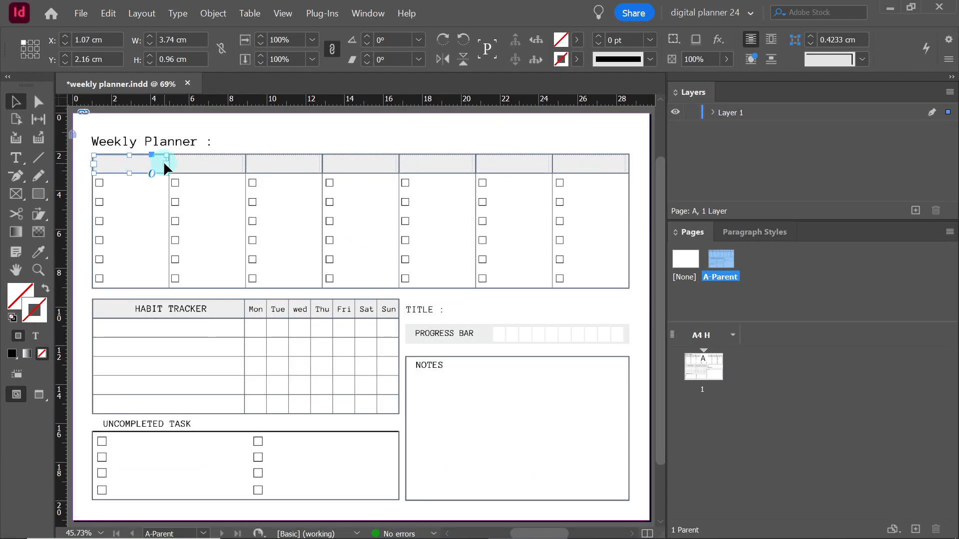
left_click(165, 167)
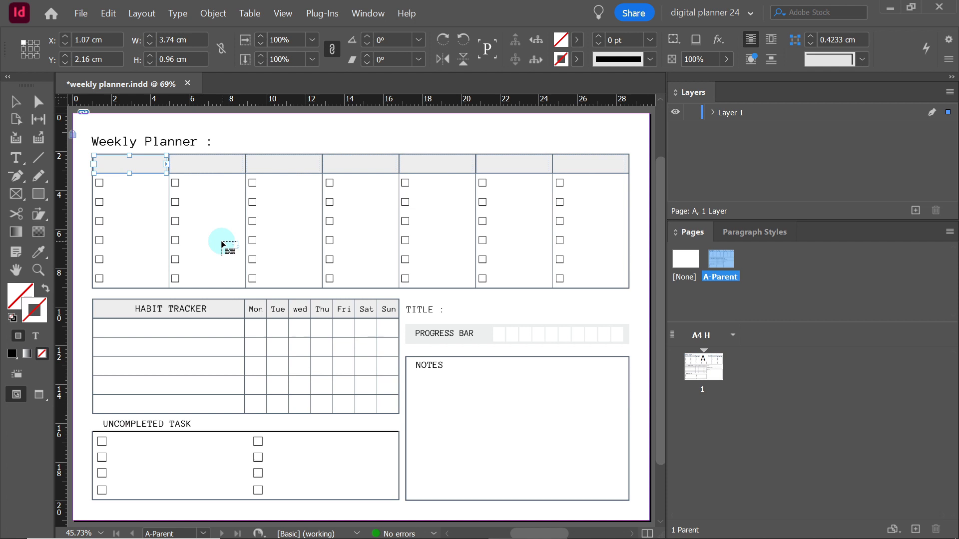
left_click(209, 170)
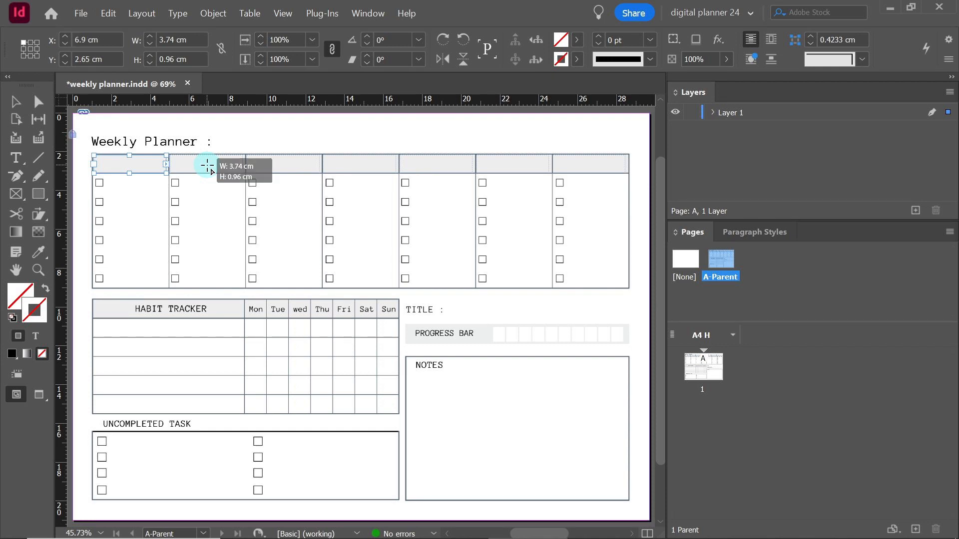
left_click(206, 210)
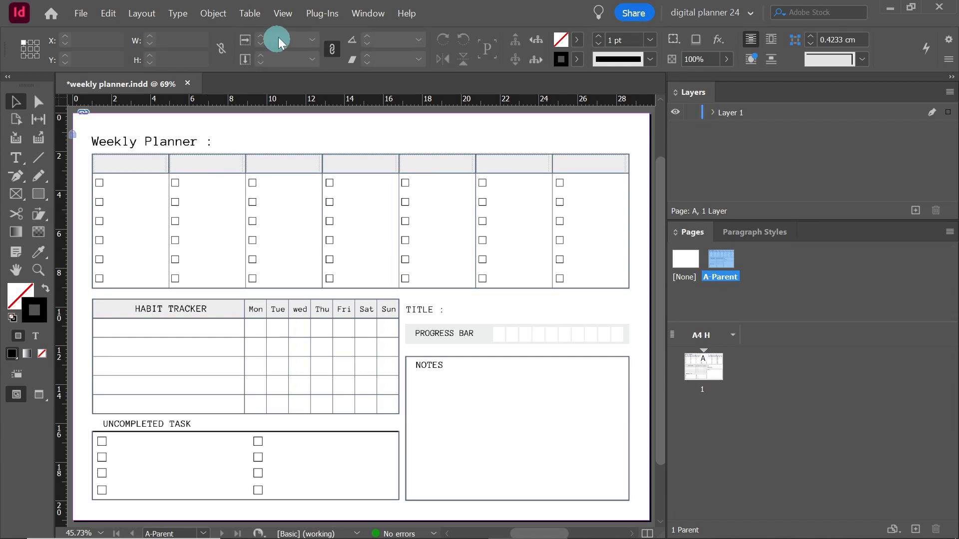
Turn on the display of text threads
left_click(285, 16)
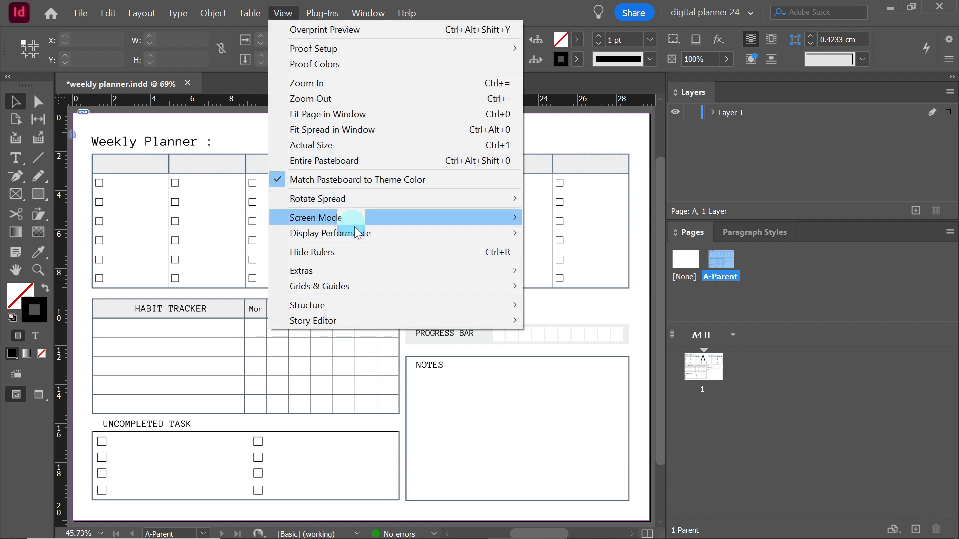
mouse_move(378, 267)
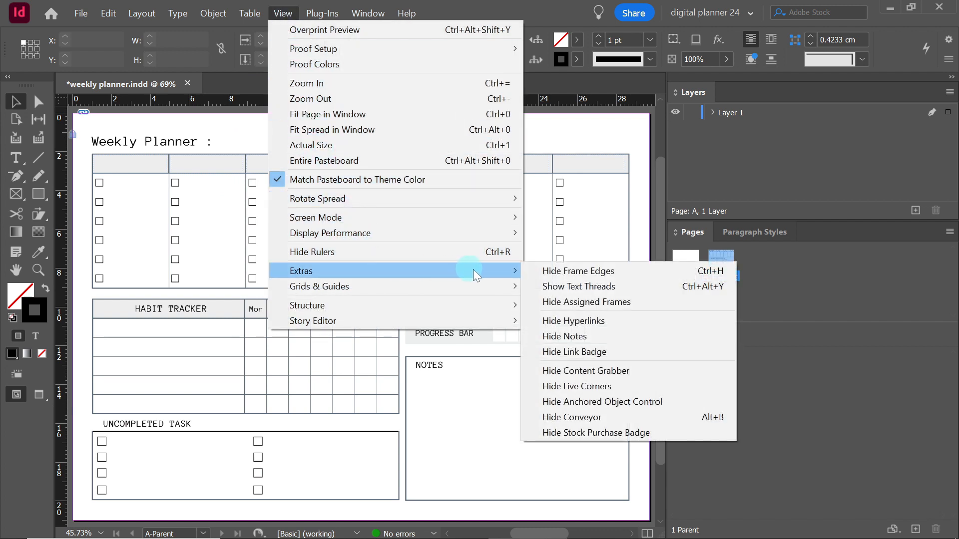
left_click(559, 287)
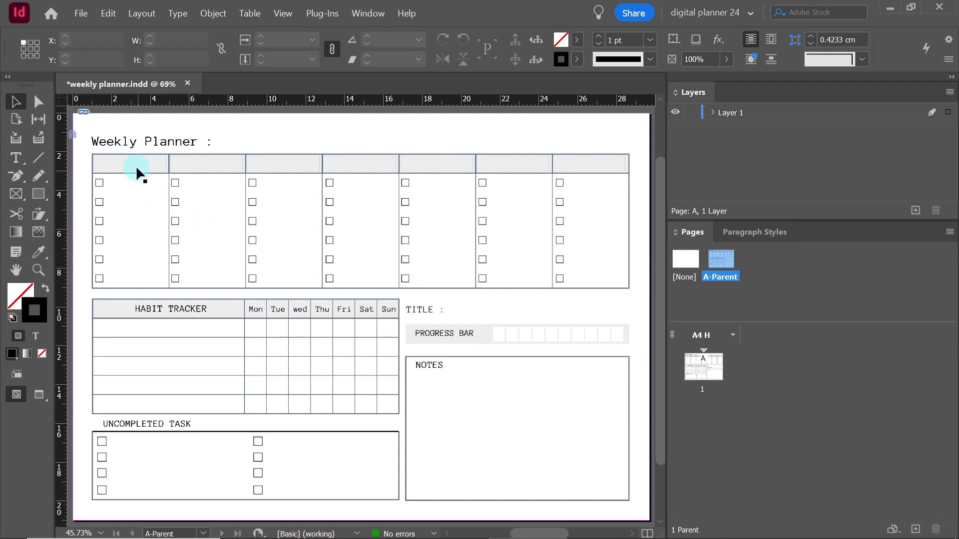
Move the first two header text frames down into the checklist area to examine their thread, and undo the moves
left_click_drag(135, 162, 131, 226)
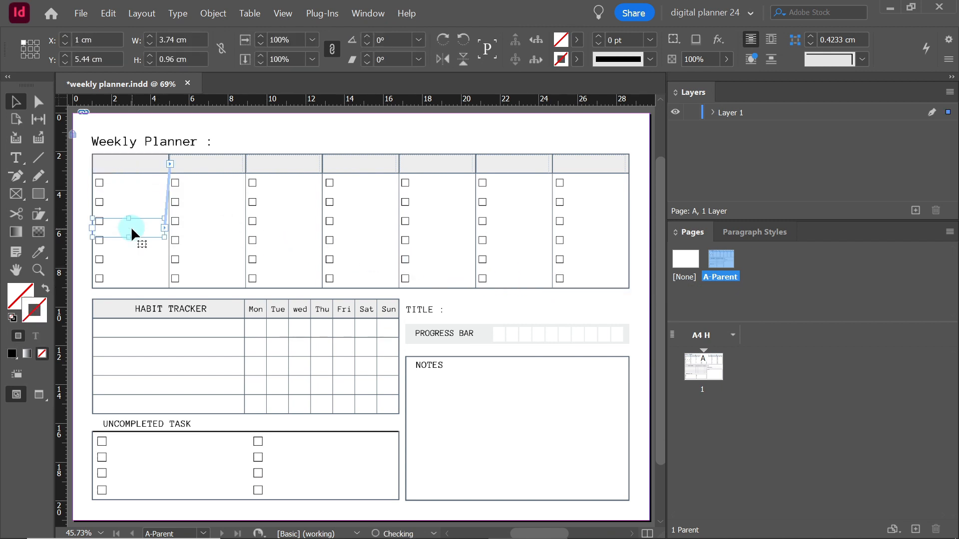
left_click(217, 217)
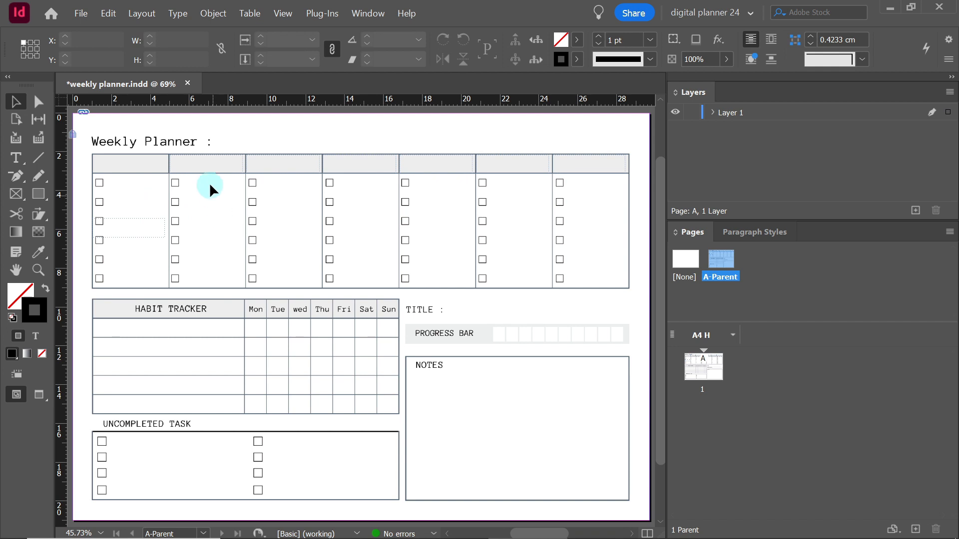
left_click_drag(206, 166, 141, 242)
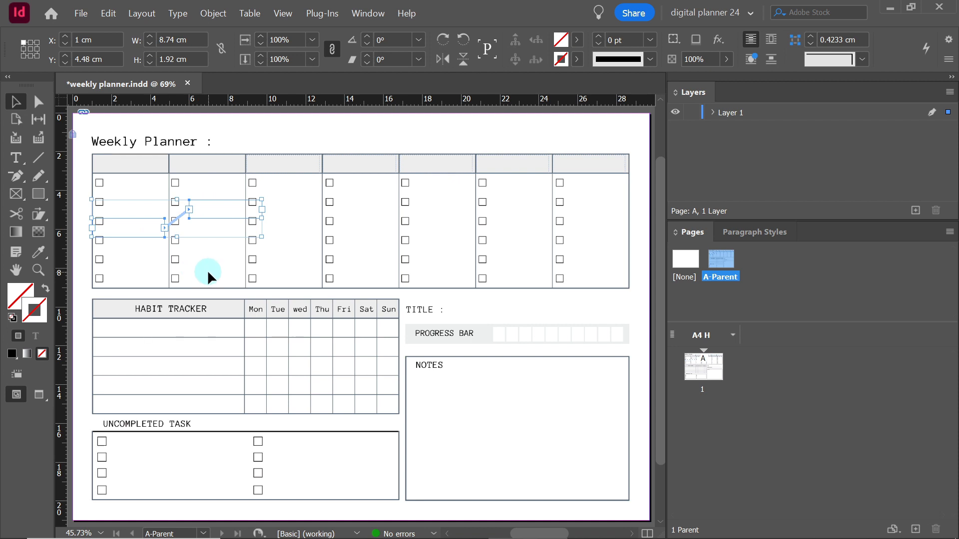
key("ctrl+z")
key("ctrl+z")
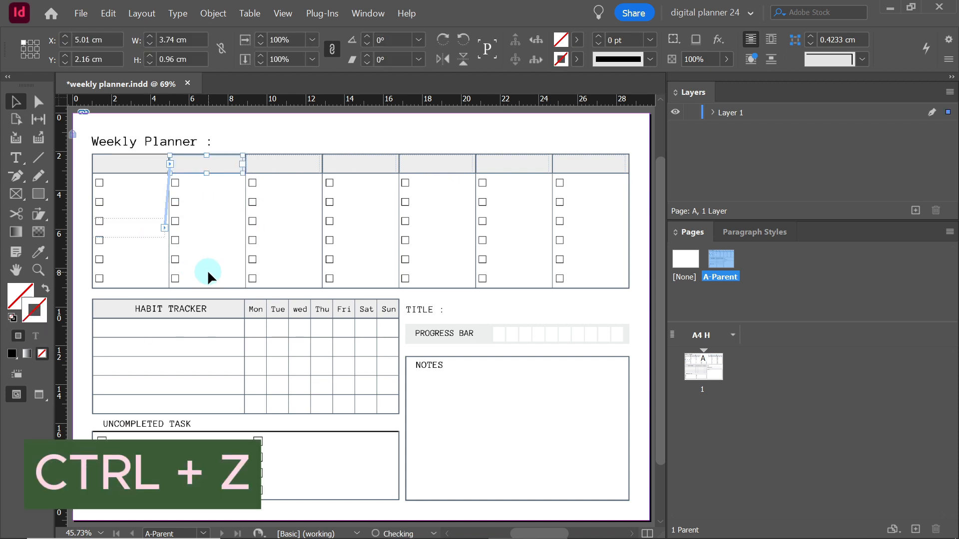
key("ctrl+z")
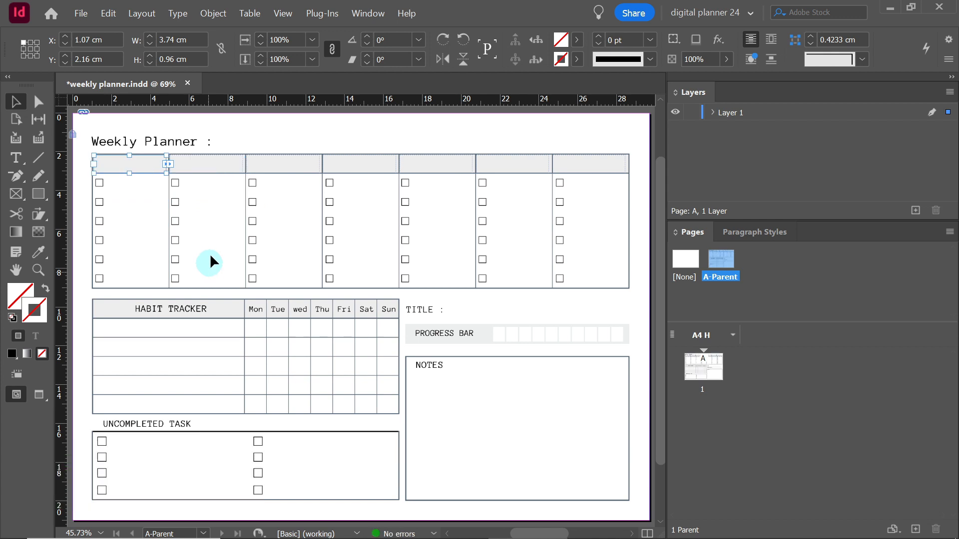
key("ctrl+shift+z")
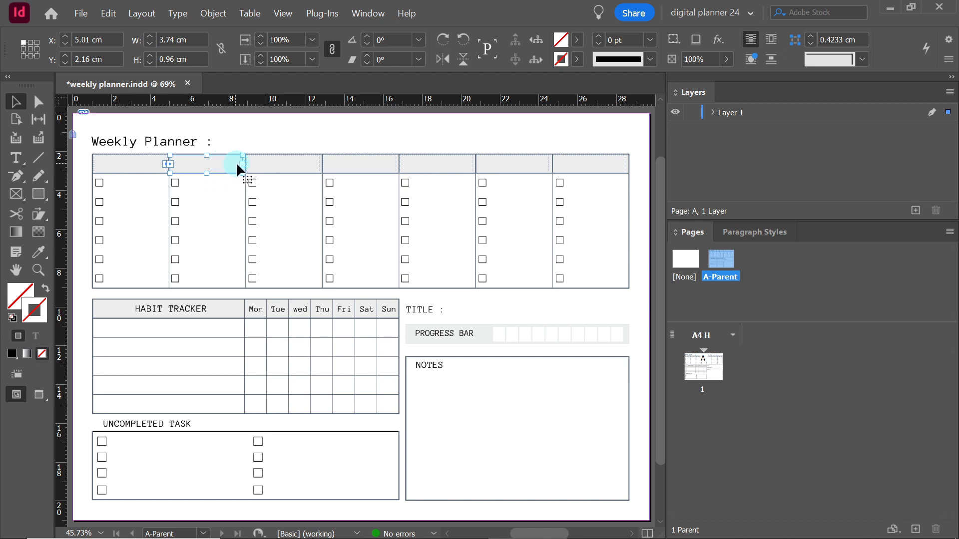
Thread the header text frames in sequence from the second through the seventh and deselect them
left_click(241, 164)
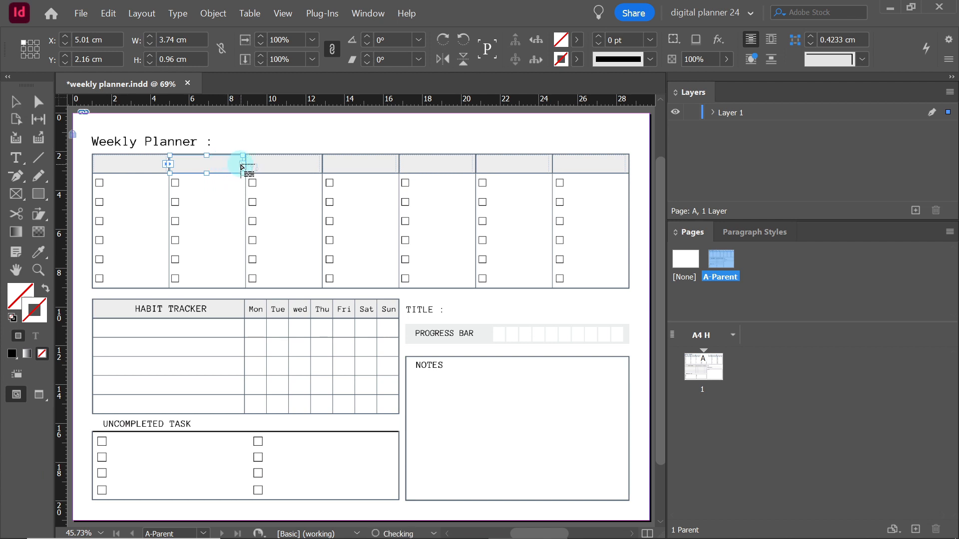
left_click(272, 163)
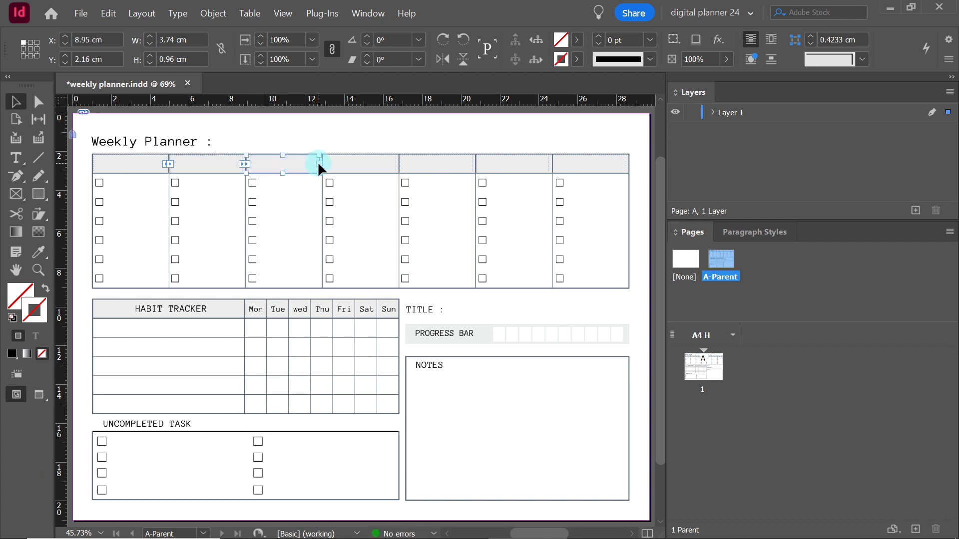
left_click(318, 164)
left_click(359, 166)
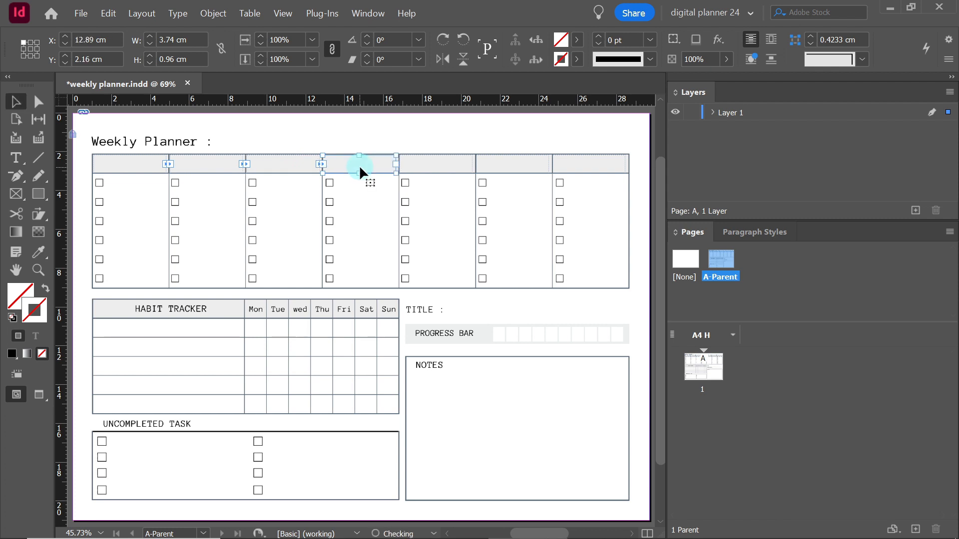
left_click(396, 162)
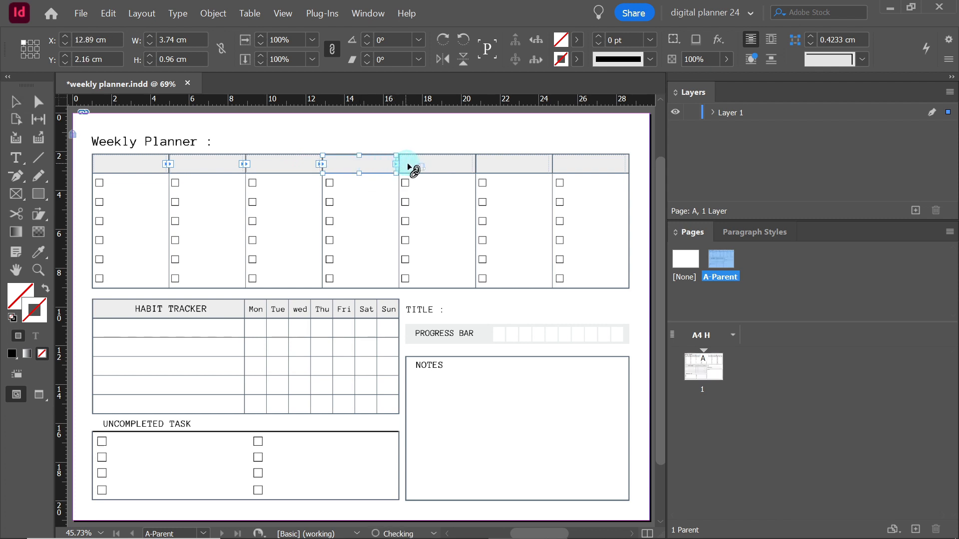
left_click(429, 162)
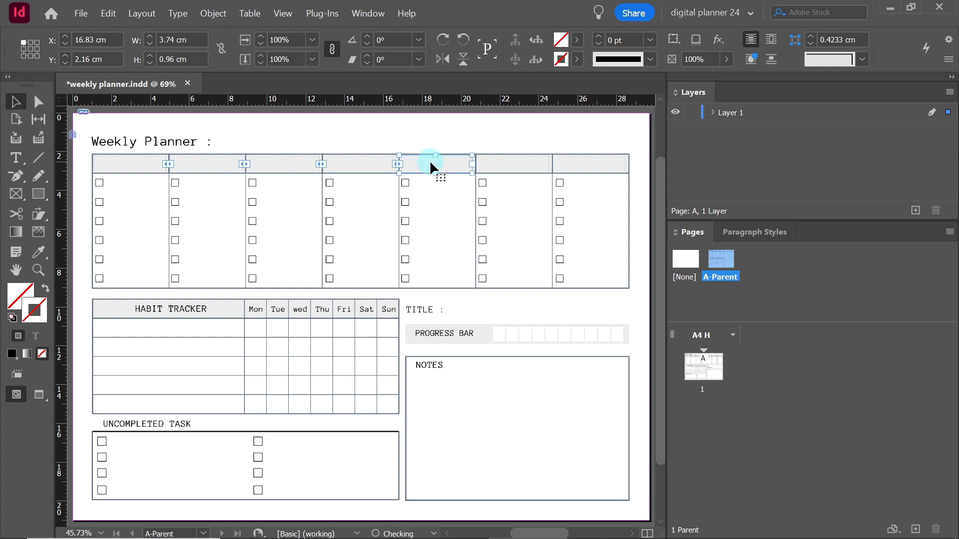
left_click(472, 164)
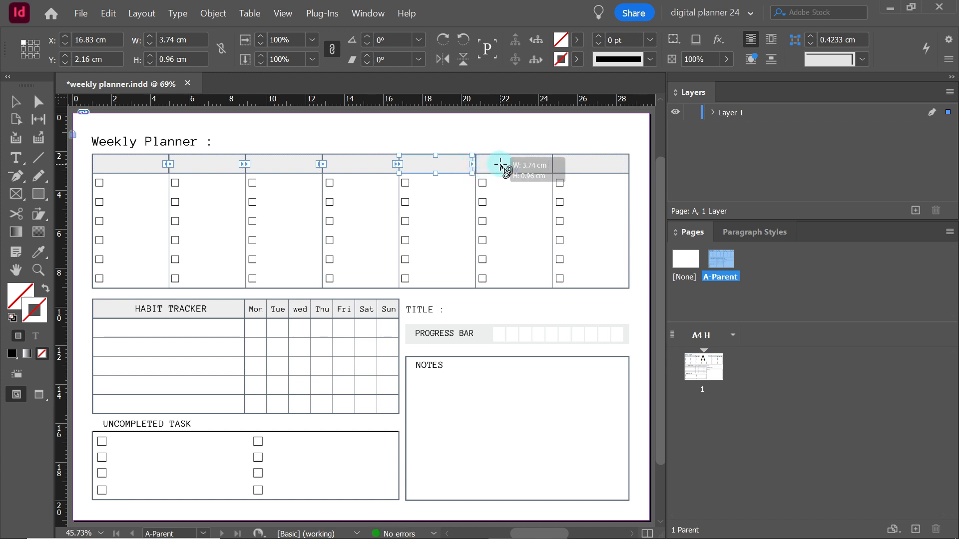
left_click(499, 163)
left_click(548, 164)
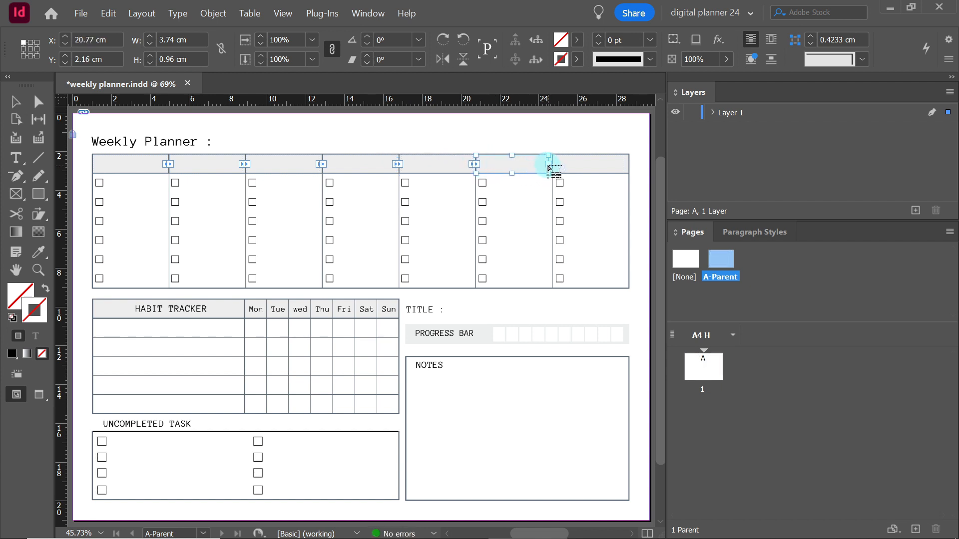
left_click(585, 165)
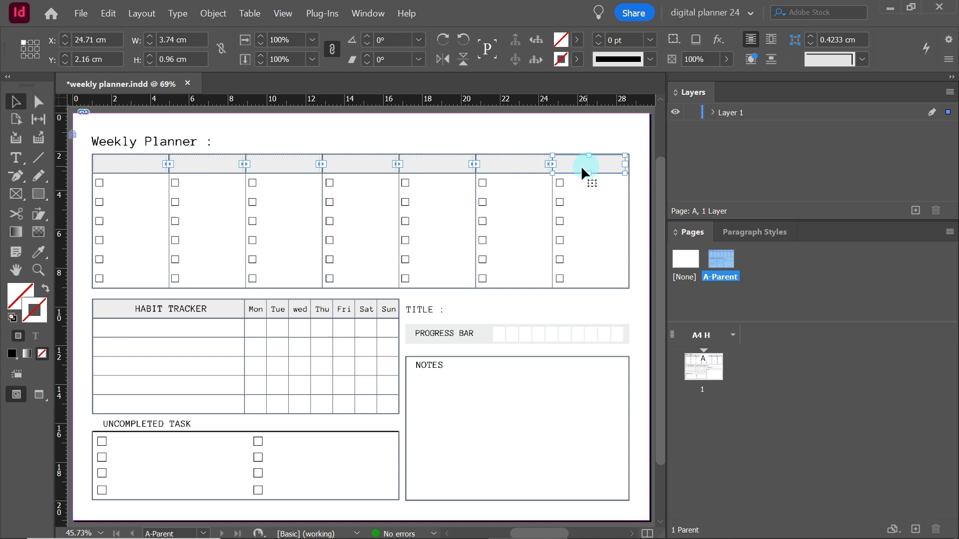
left_click(451, 229)
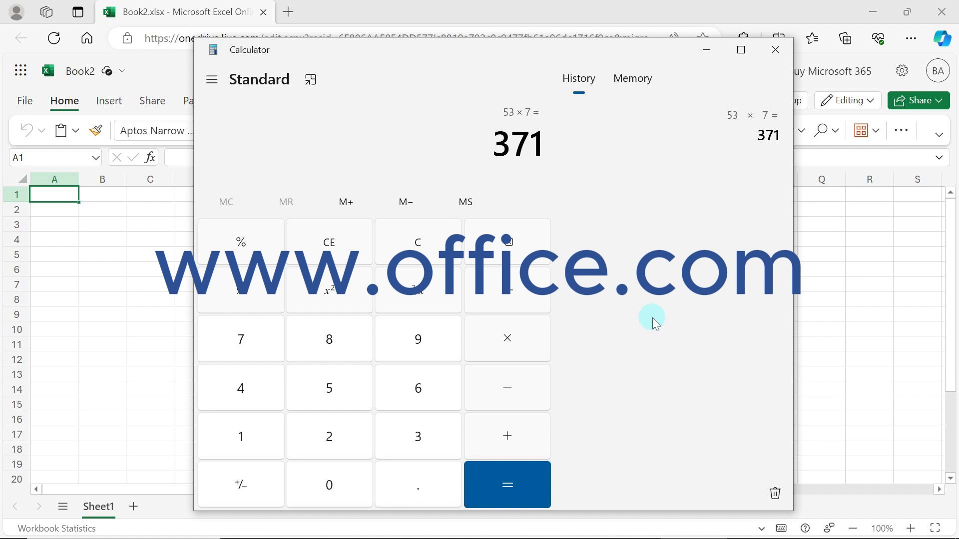
Switch to Excel Online and enter "t" in cell A1 of the blank workbook
left_click(66, 198)
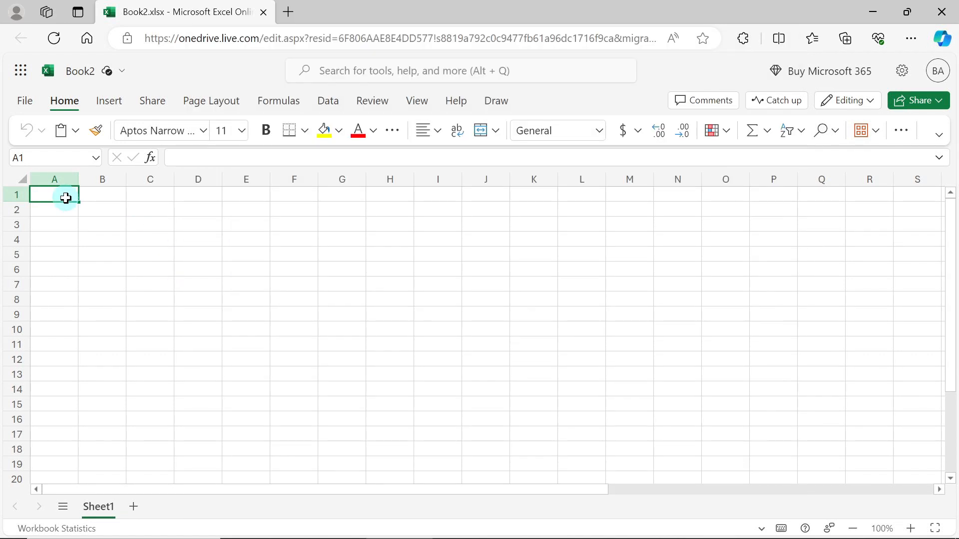
type("t")
key("Return")
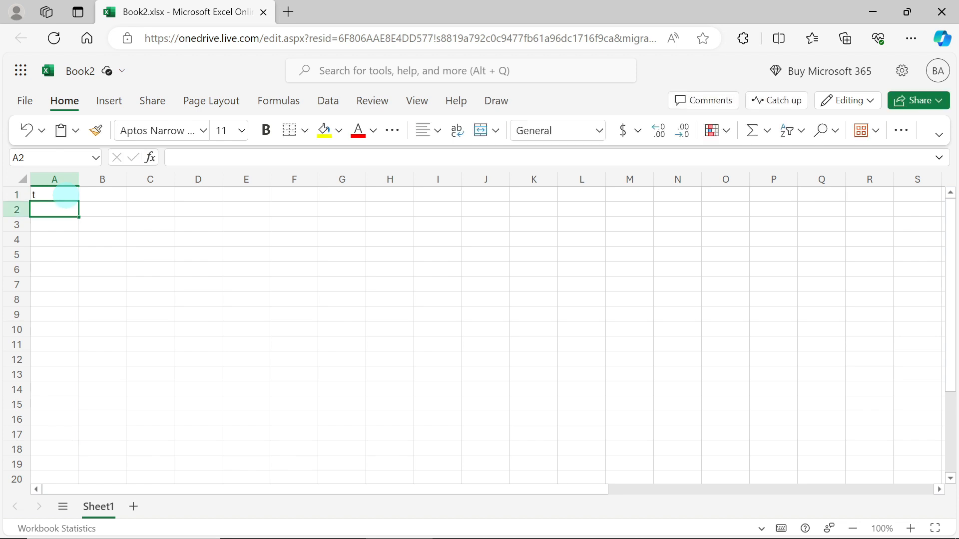
Fill the content of cell A1 down through the range A1:A371
left_click(66, 194)
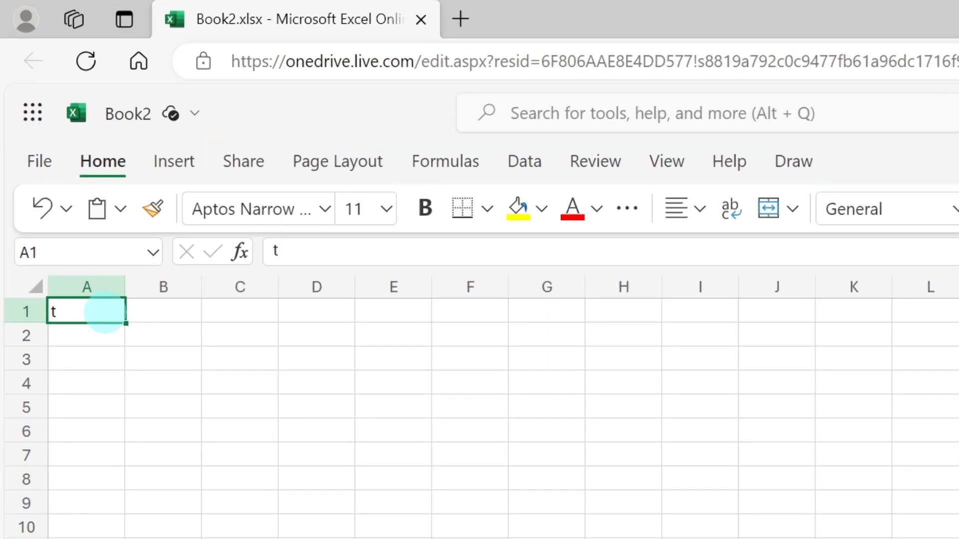
left_click(66, 256)
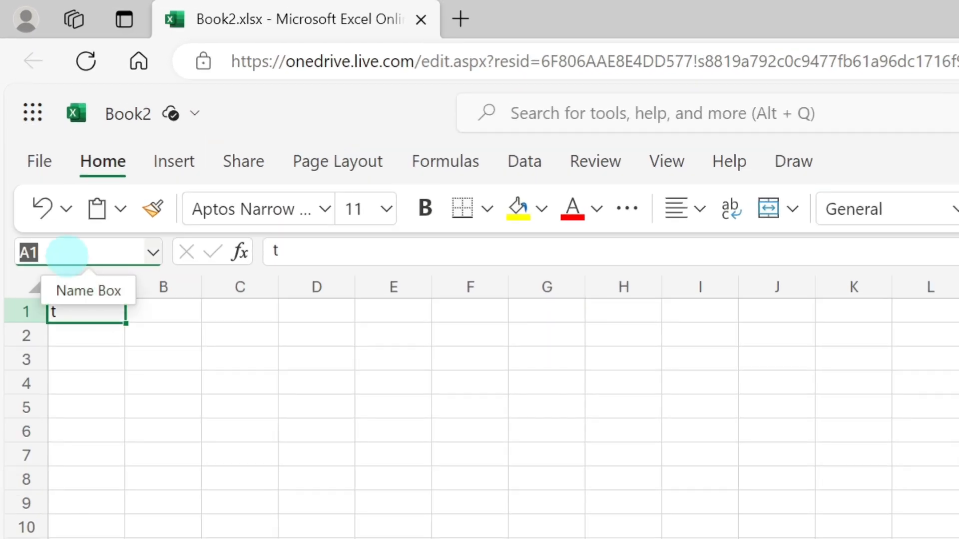
left_click(67, 256)
type(":a")
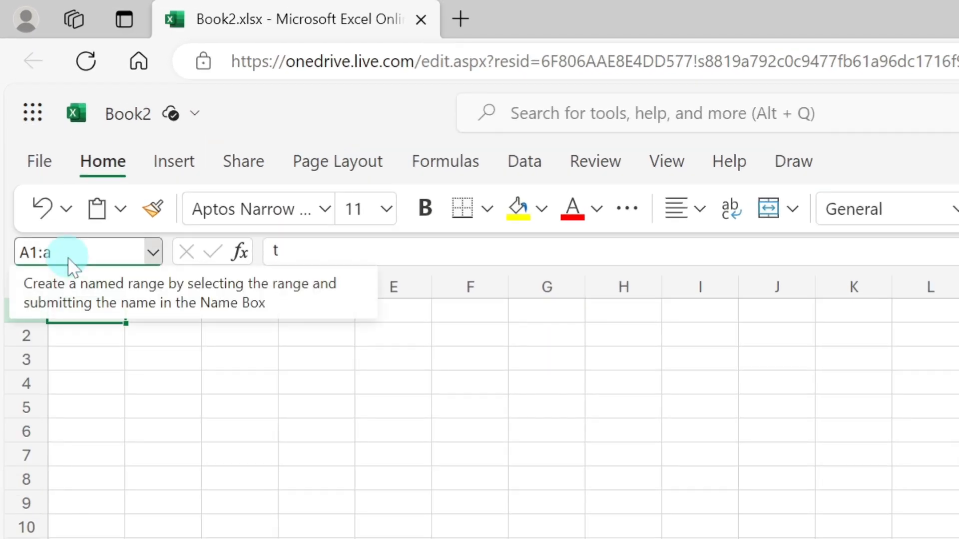
type("371")
key("Return")
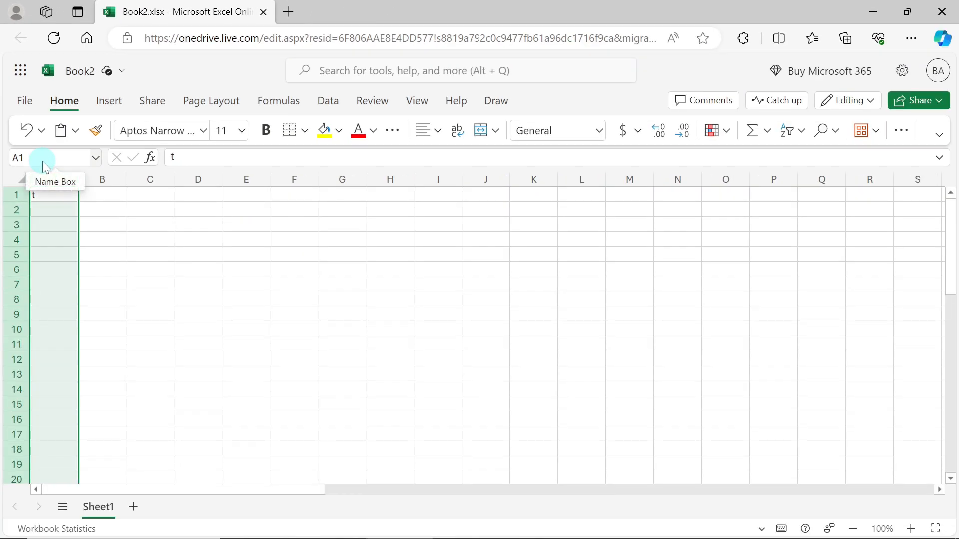
key("ctrl+d")
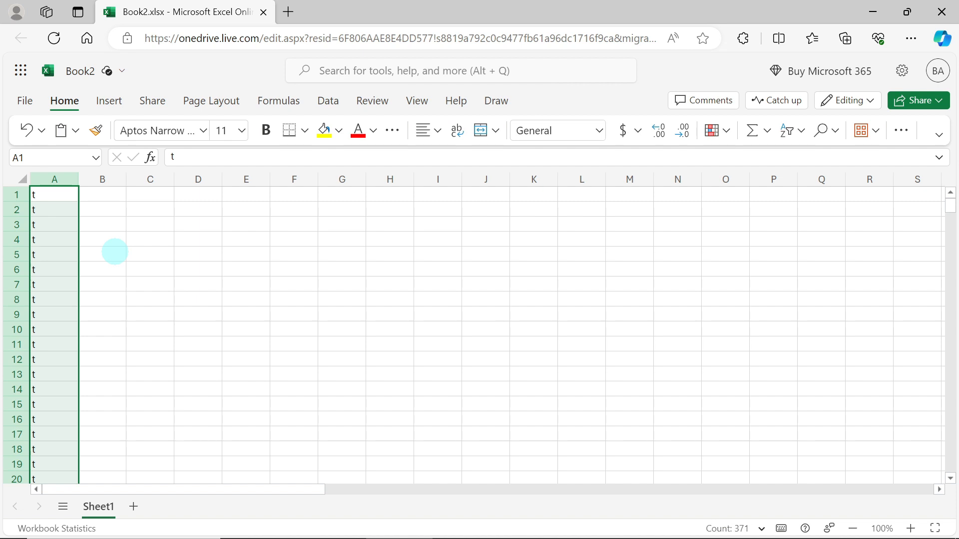
left_click(115, 253)
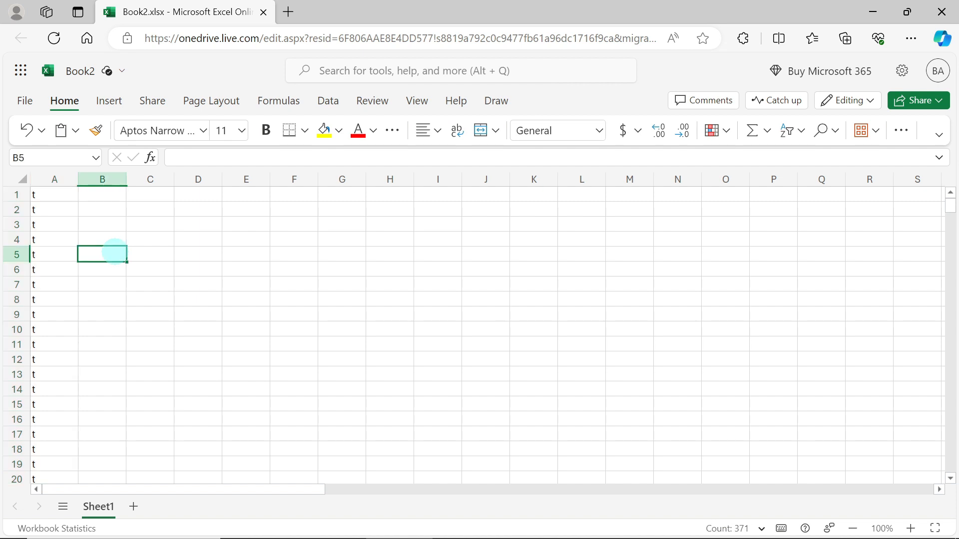
Download a copy of the workbook to the computer
left_click(25, 101)
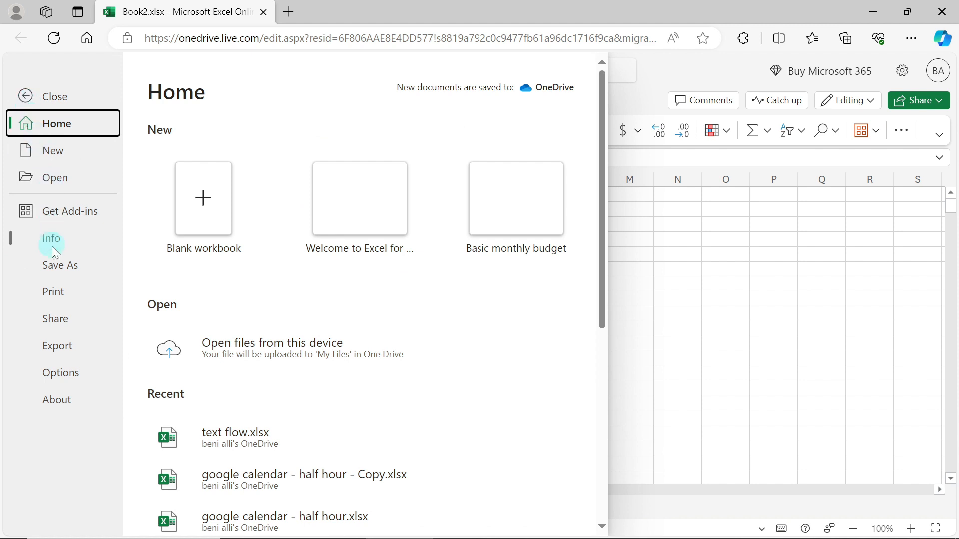
left_click(55, 268)
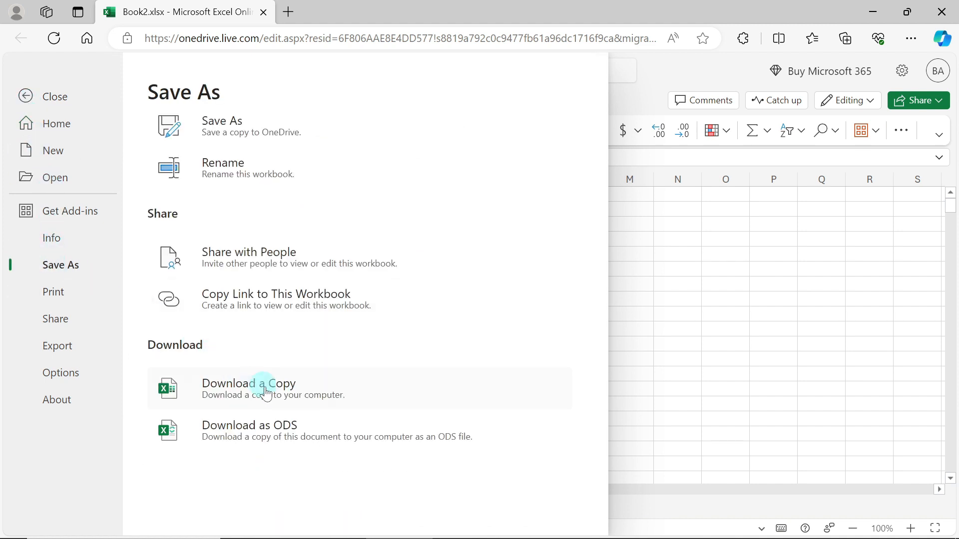
left_click(280, 395)
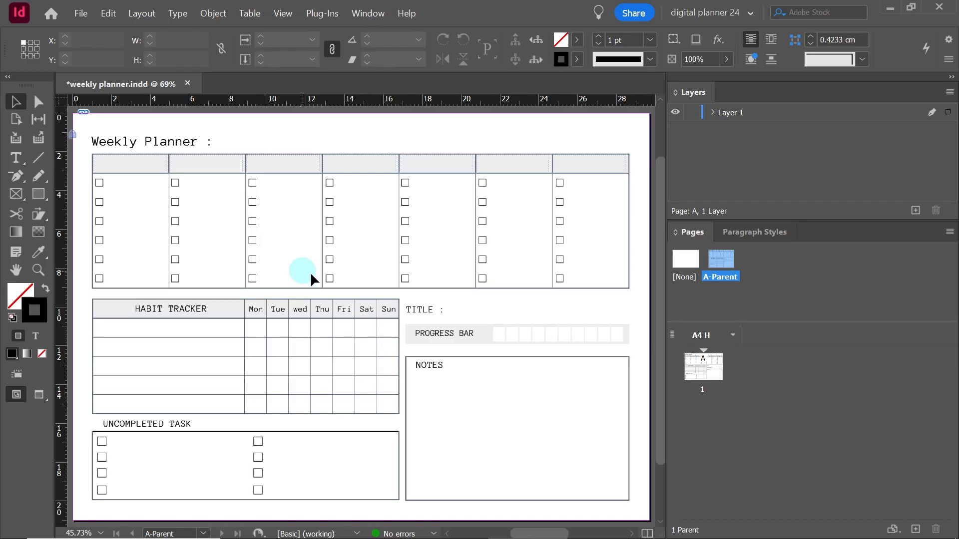
Switch to InDesign and insert 52 pages after page 1, based on A-Parent
left_click(686, 370)
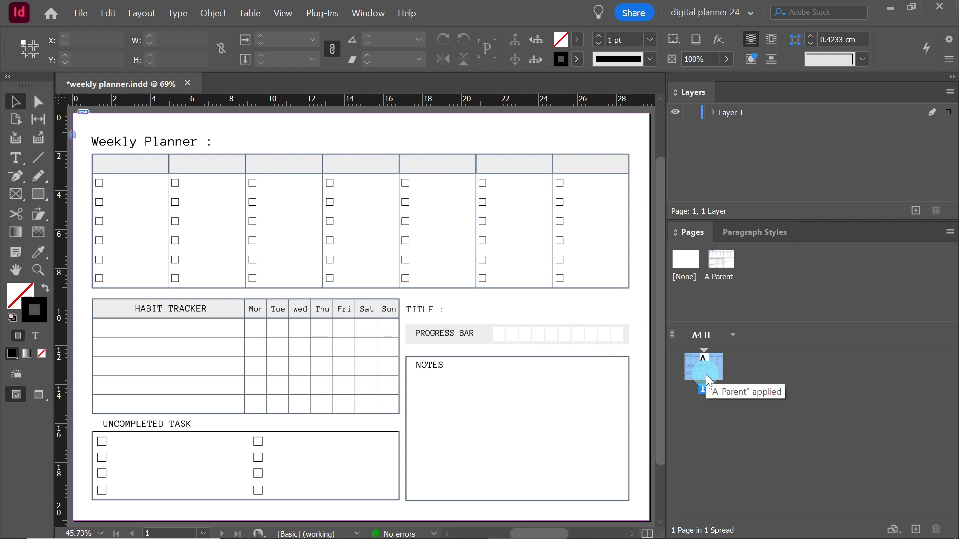
right_click(706, 374)
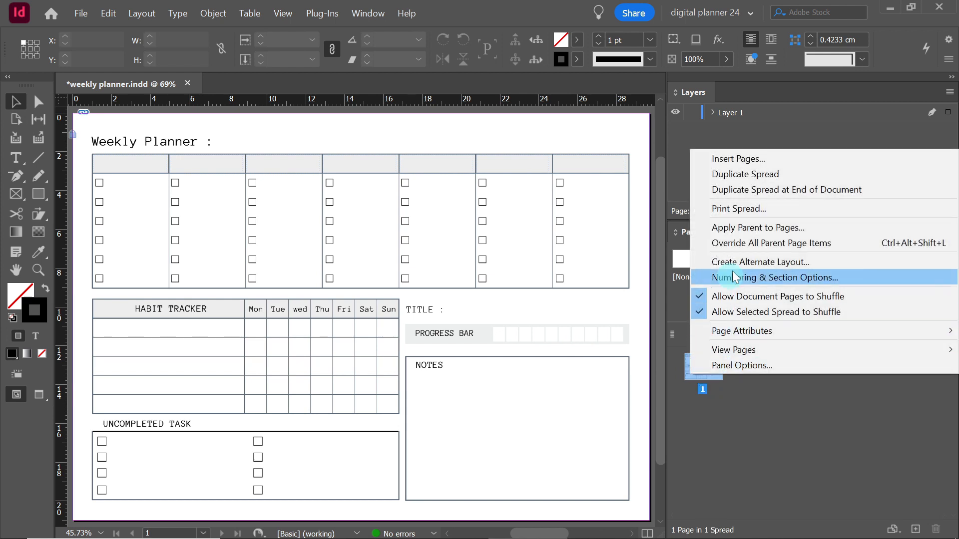
left_click(753, 161)
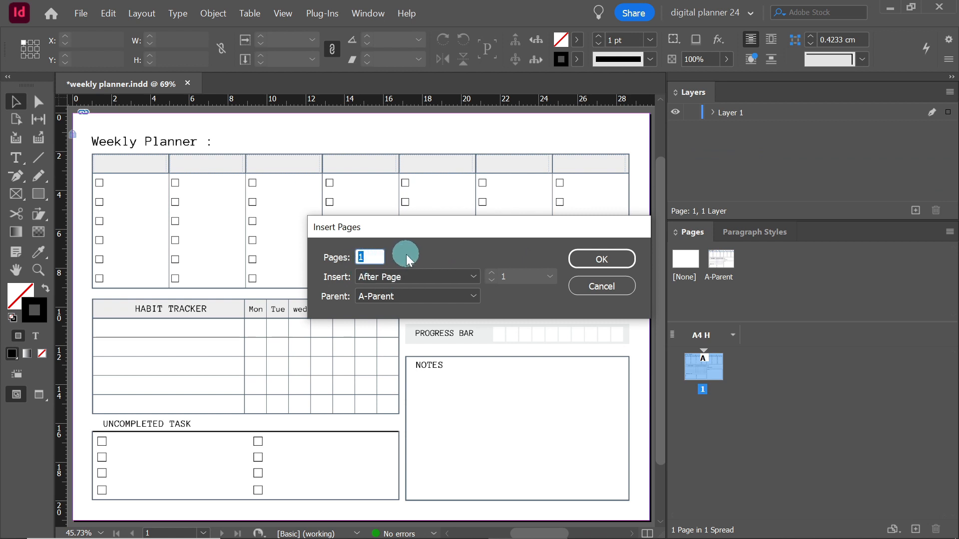
type("52")
key("Return")
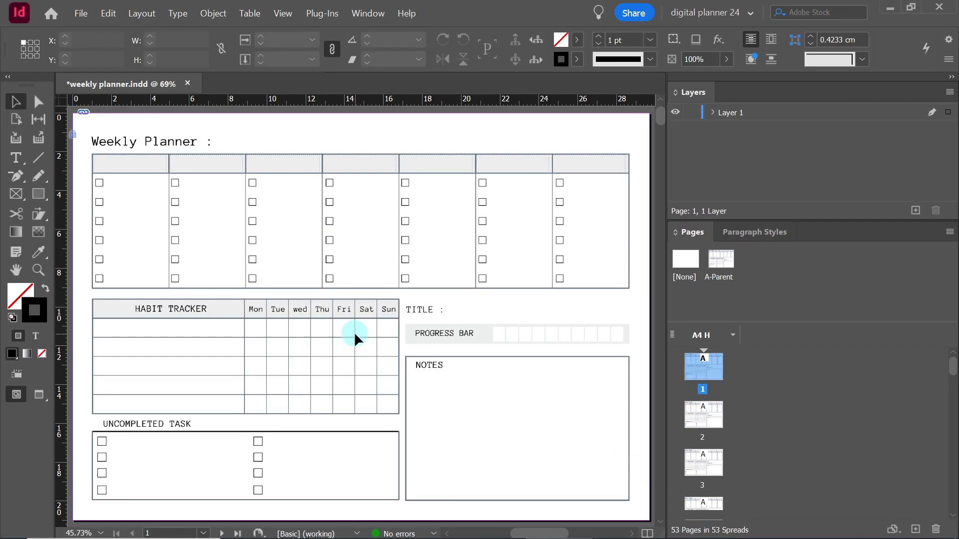
Open the A-Parent page and enter the text "SUNDAY 01" in the first day header frame
double_click(718, 261)
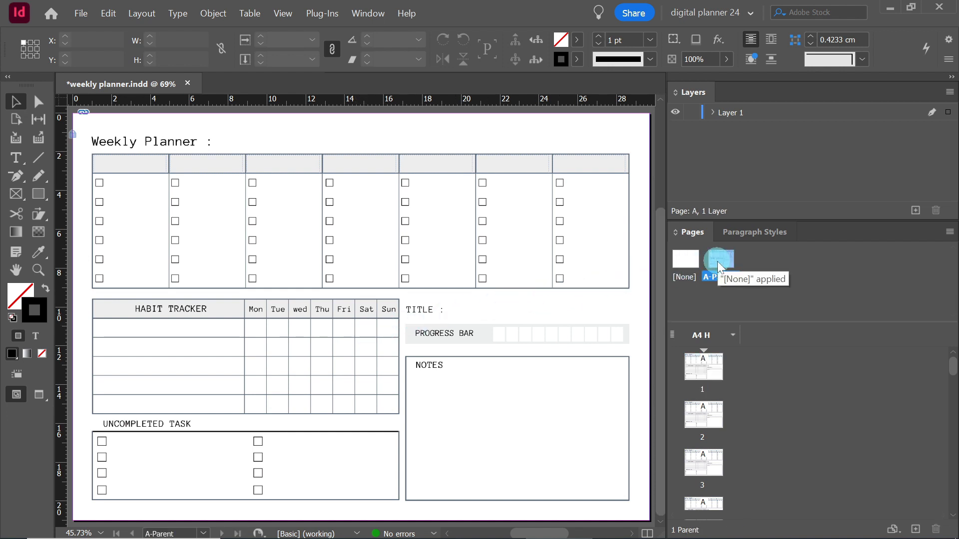
left_click(24, 165)
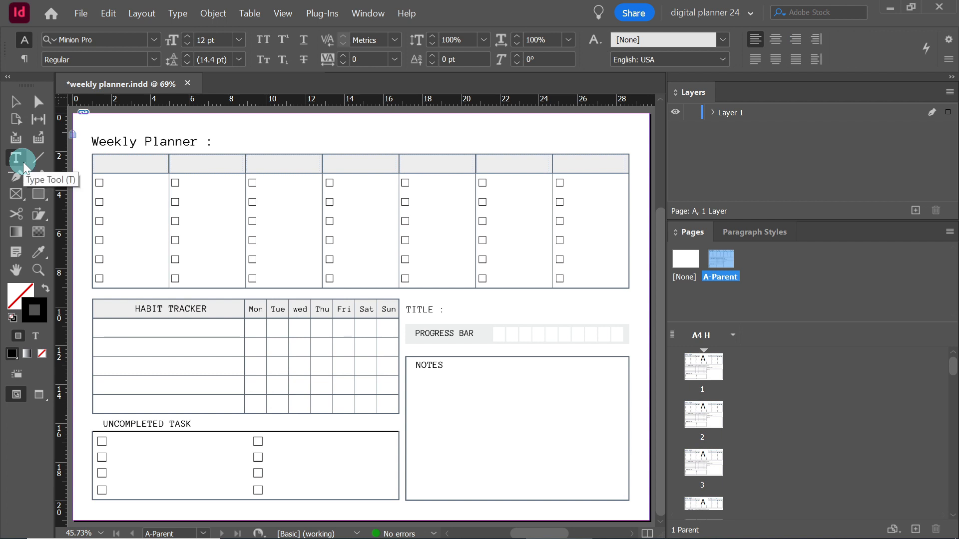
left_click(115, 163)
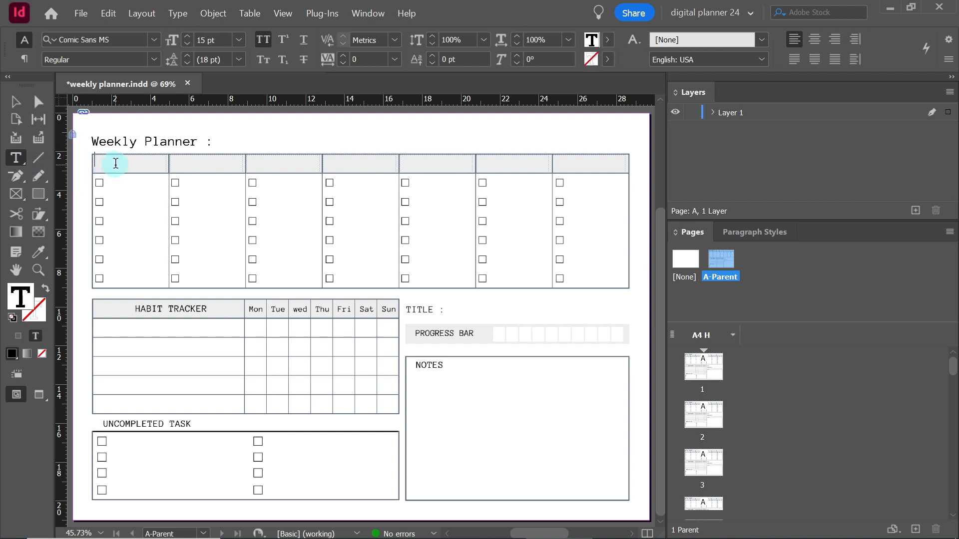
type("SUND")
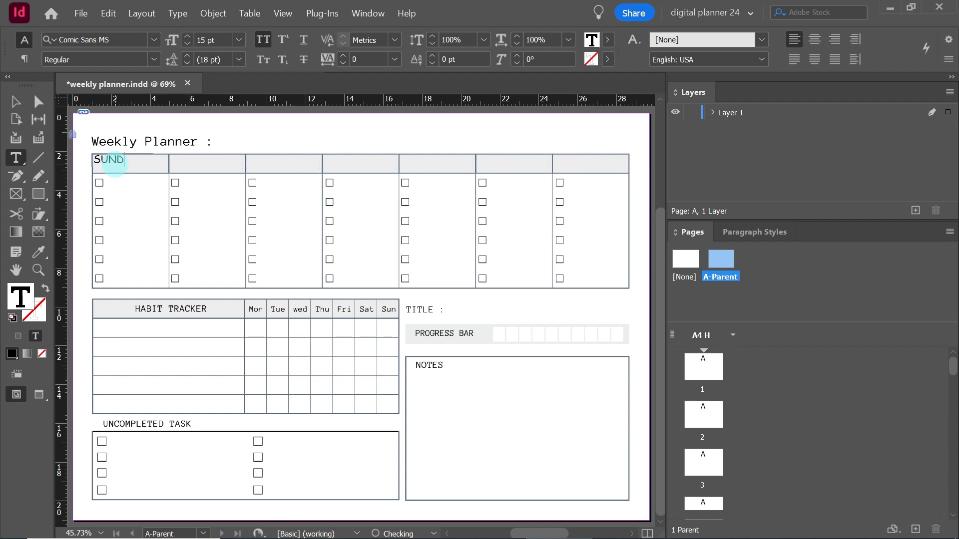
type("AY 01")
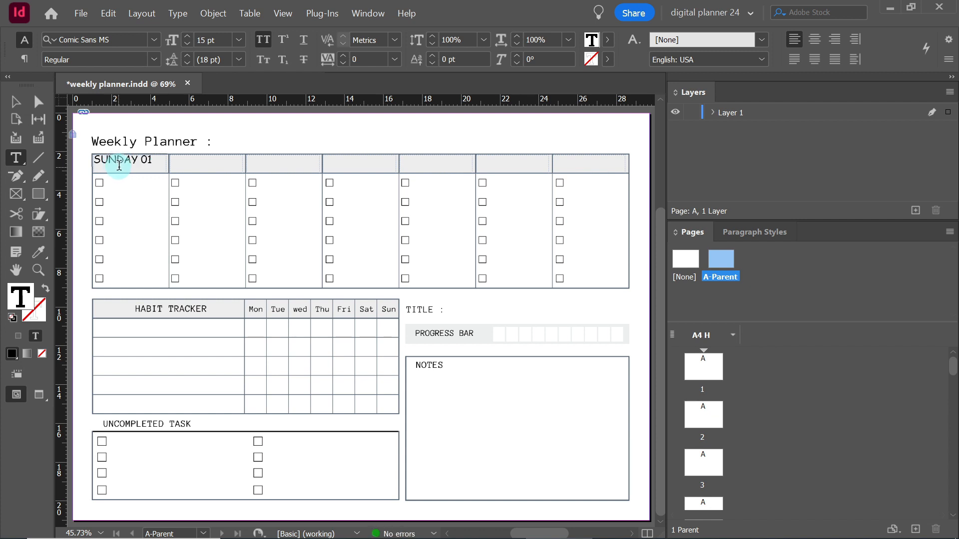
Set the "SUNDAY 01" text in the first day header to Calibri at 14 pt
triple_click(119, 163)
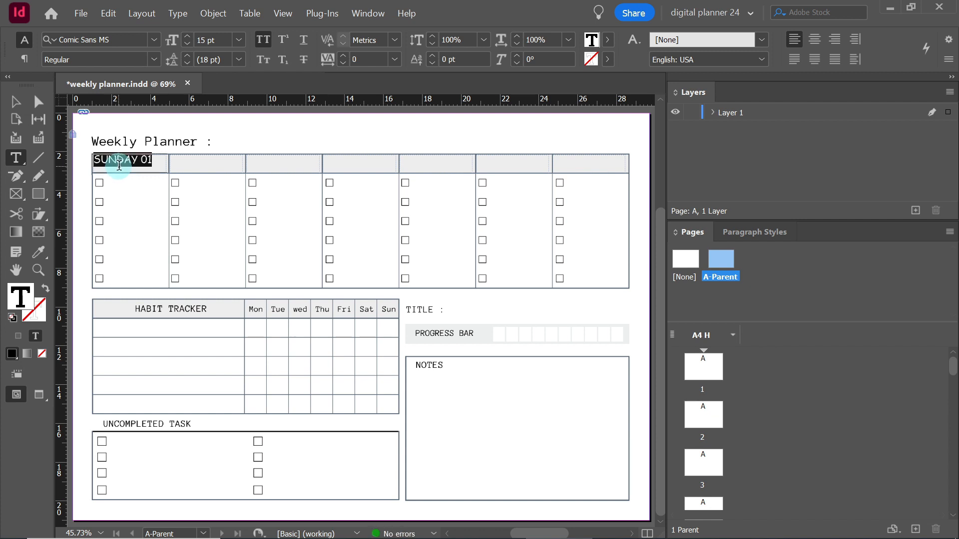
left_click(155, 41)
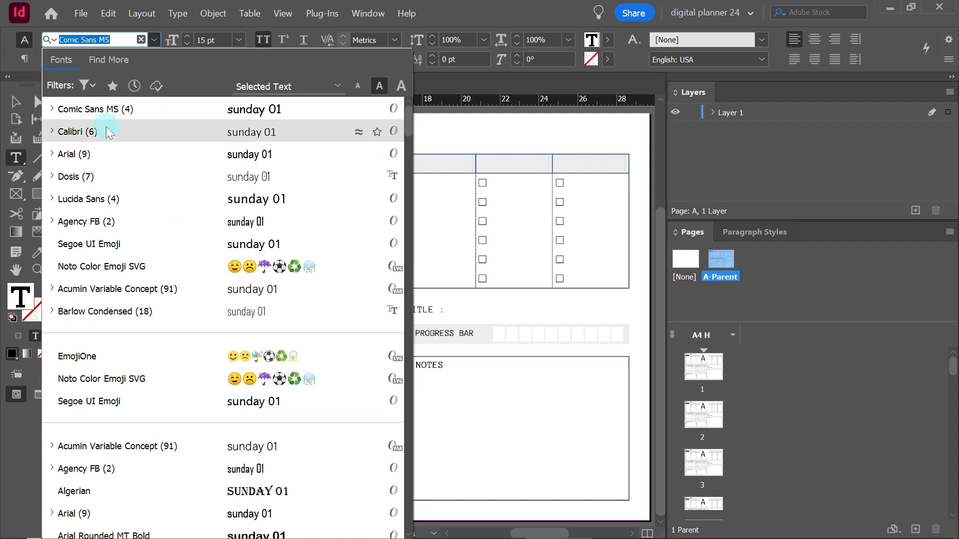
left_click(107, 129)
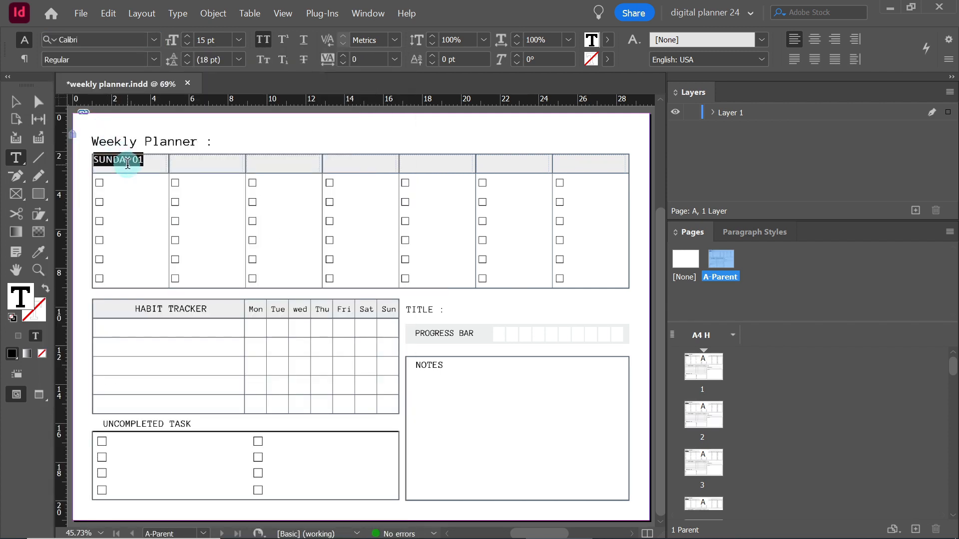
left_click(187, 44)
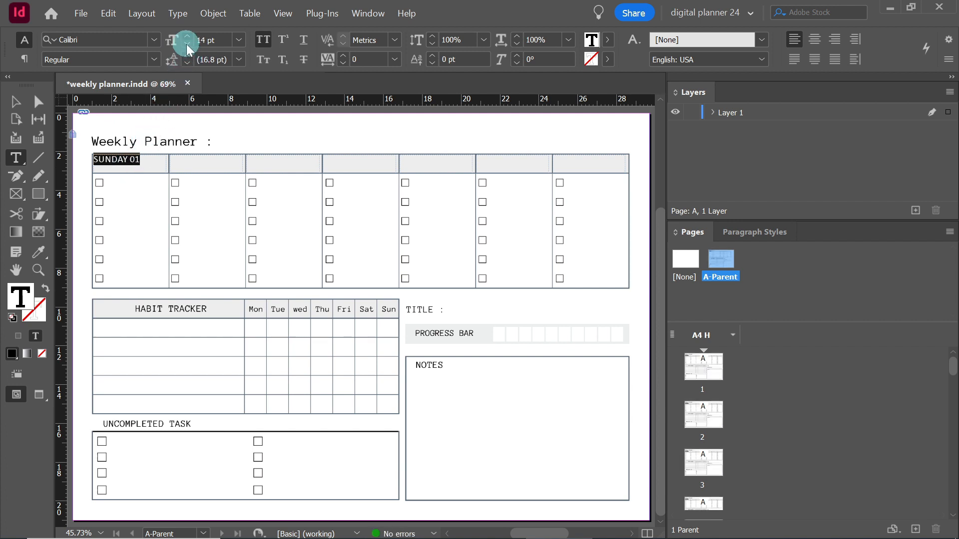
left_click(15, 102)
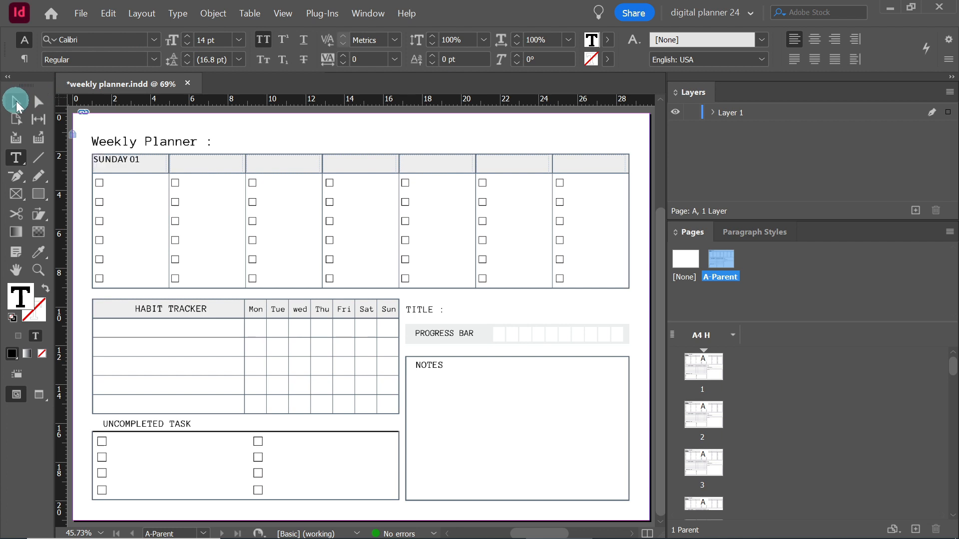
left_click(147, 204)
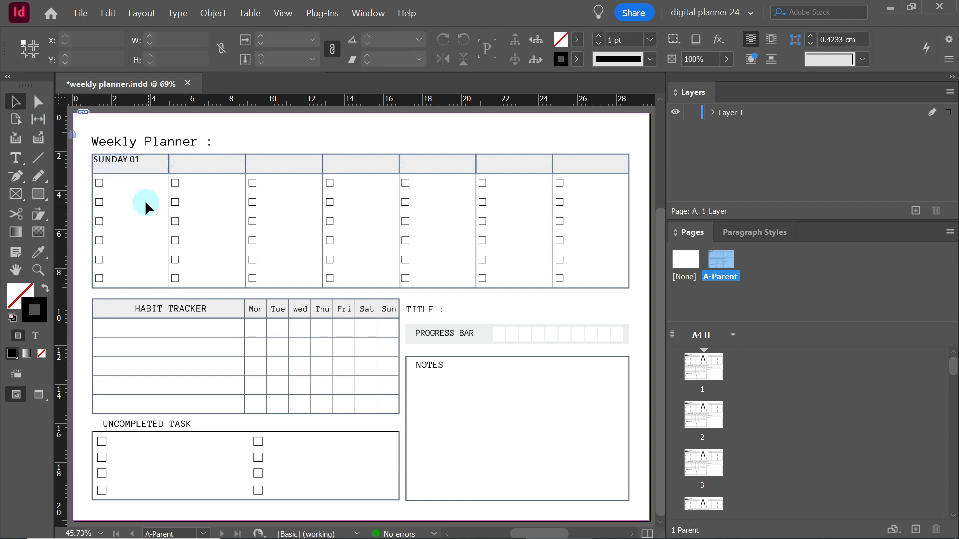
Create a paragraph style from the formatted "SUNDAY 01" text and name it "days"
triple_click(120, 160)
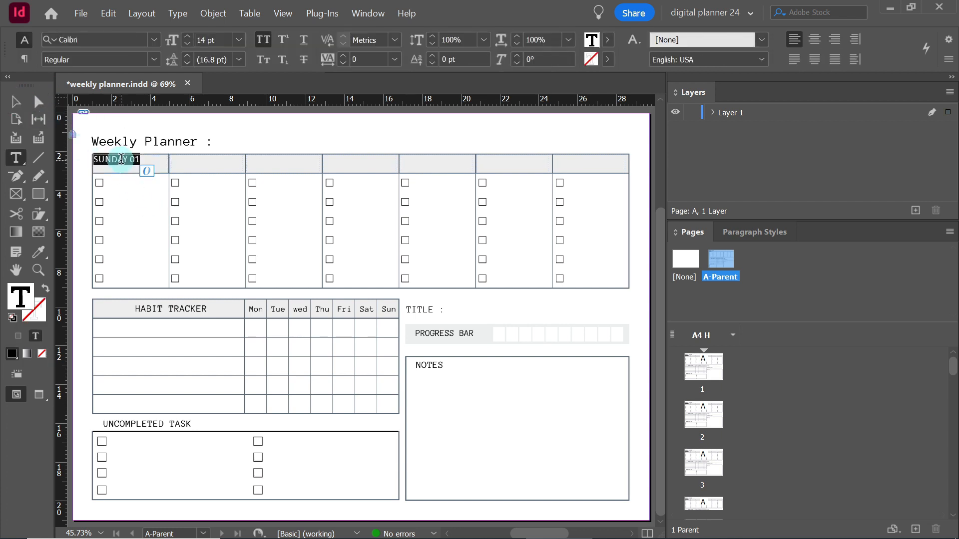
left_click(751, 238)
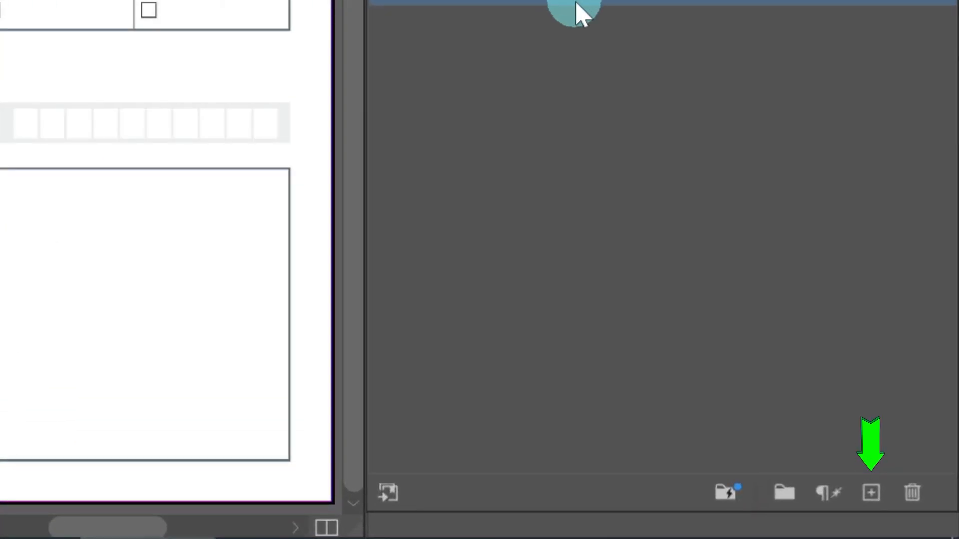
left_click(872, 494)
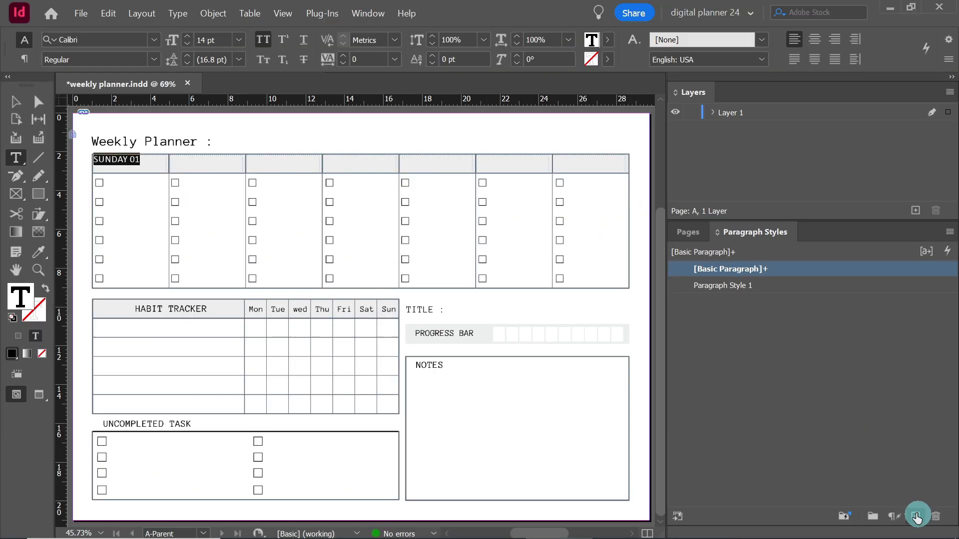
left_click(719, 285)
left_click(726, 286)
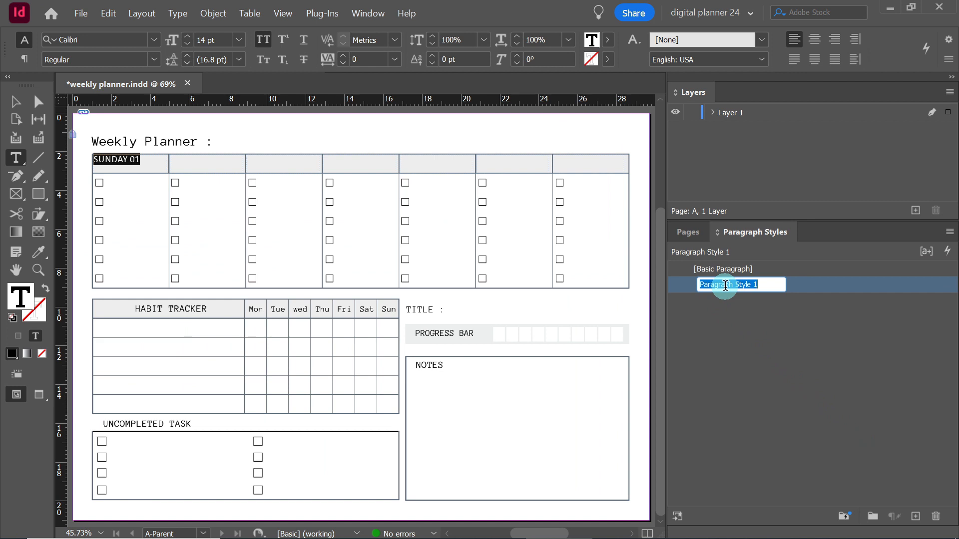
type("days")
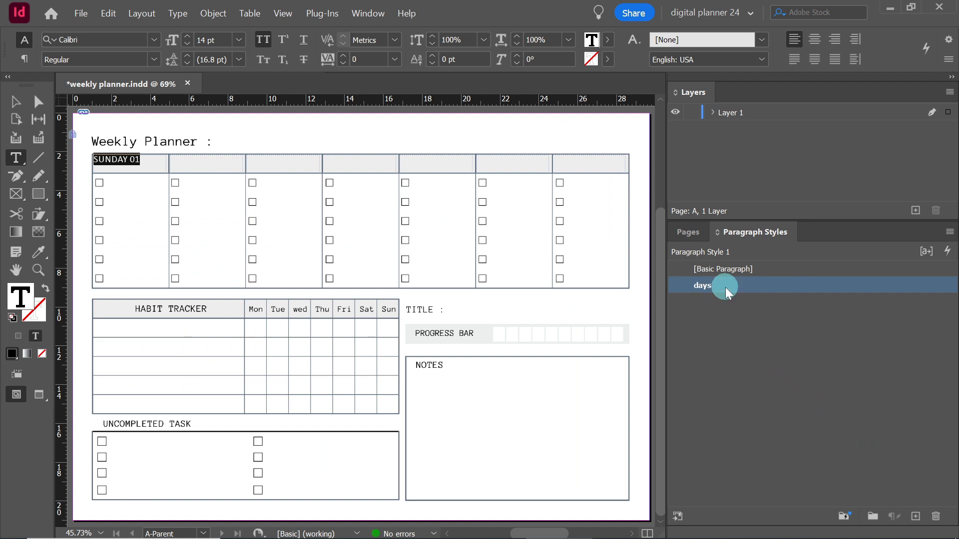
left_click(735, 312)
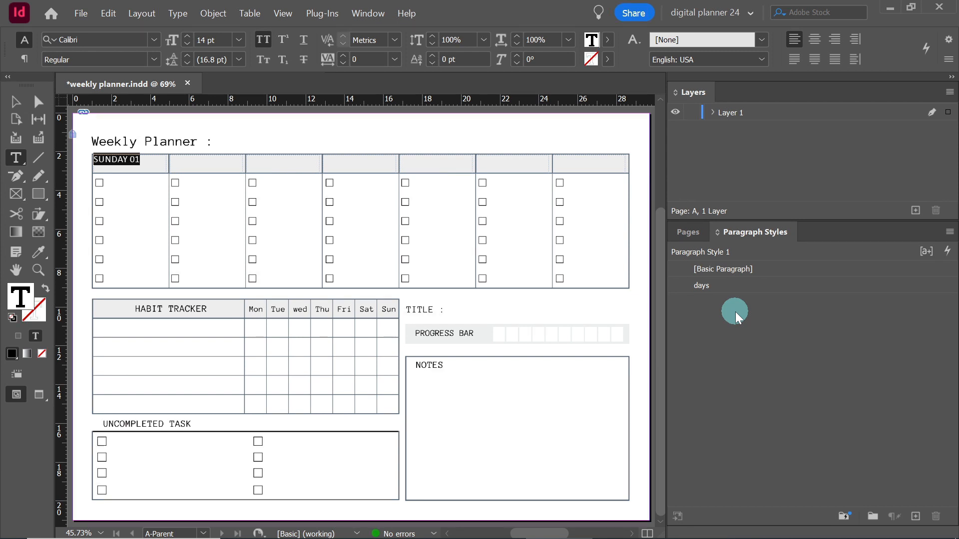
left_click(370, 14)
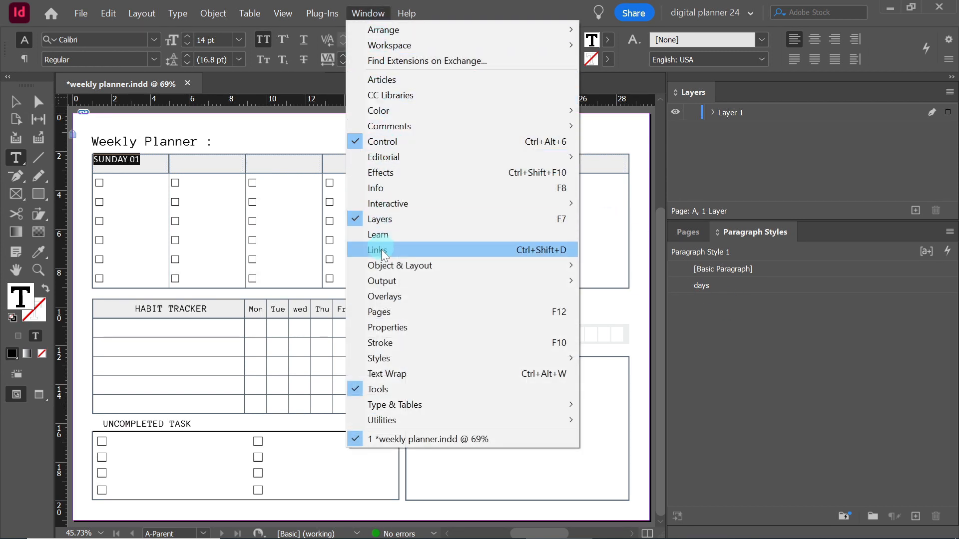
mouse_move(400, 358)
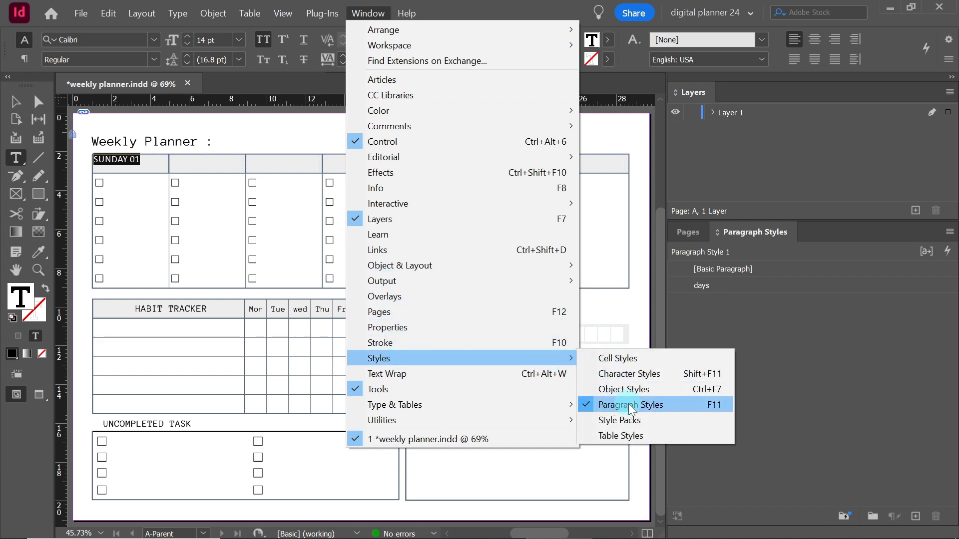
left_click(641, 310)
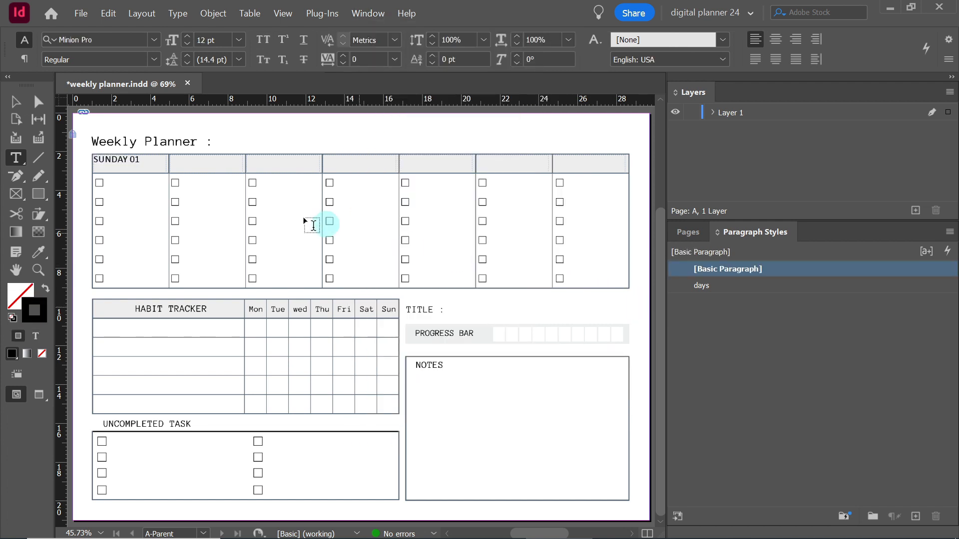
Delete the sample text "SUNDAY 01" from the first day header frame on A-Parent
triple_click(129, 157)
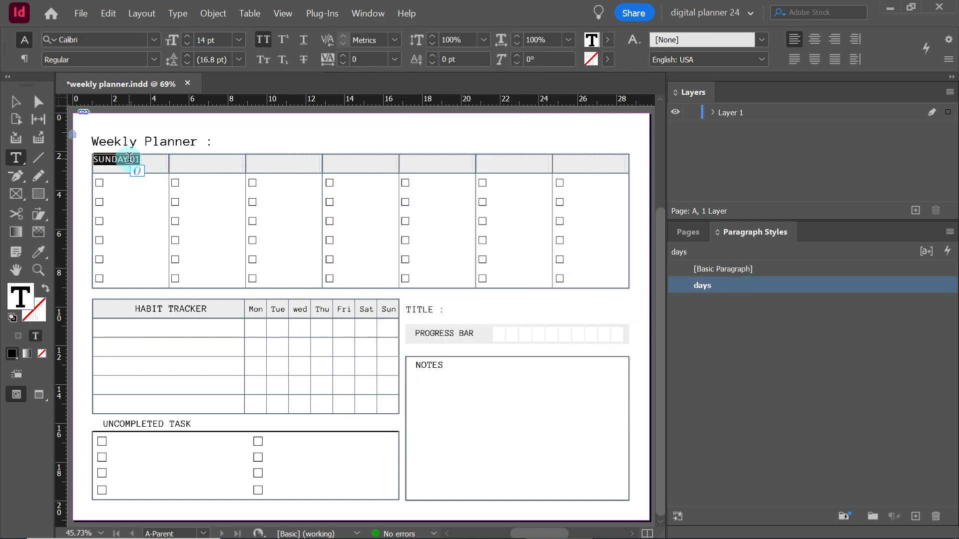
key("Delete")
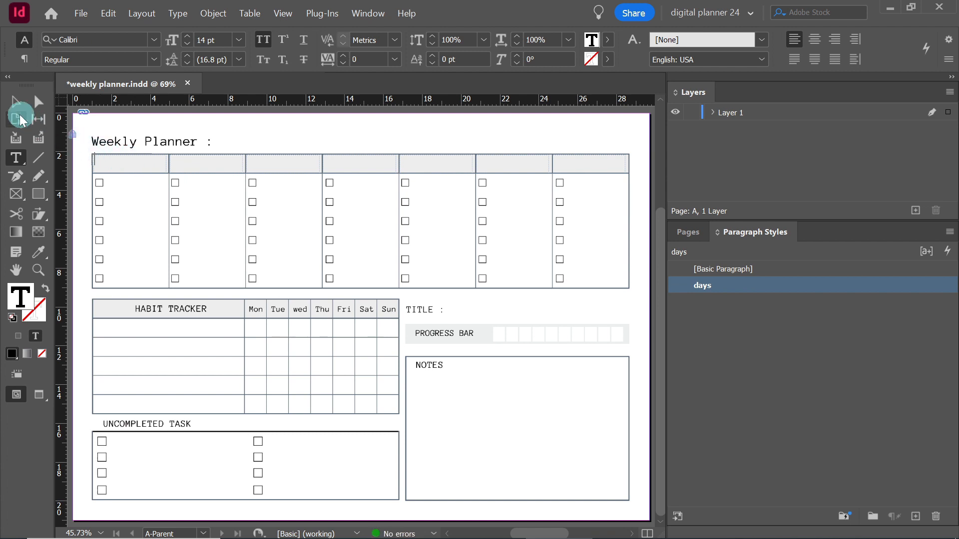
left_click(14, 104)
left_click(421, 270)
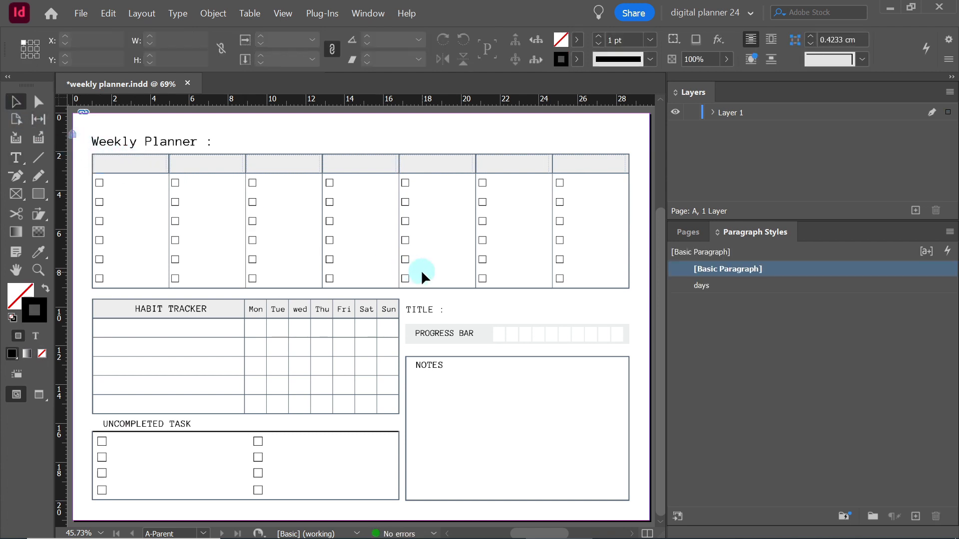
Open page 1 and turn off Smart Text Reflow in the Type preferences
left_click(687, 232)
double_click(712, 372)
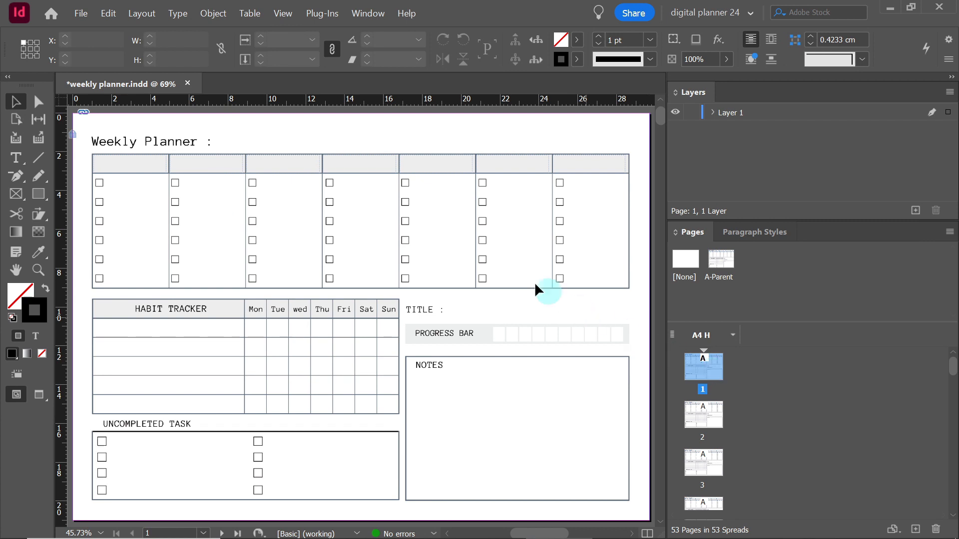
left_click(116, 15)
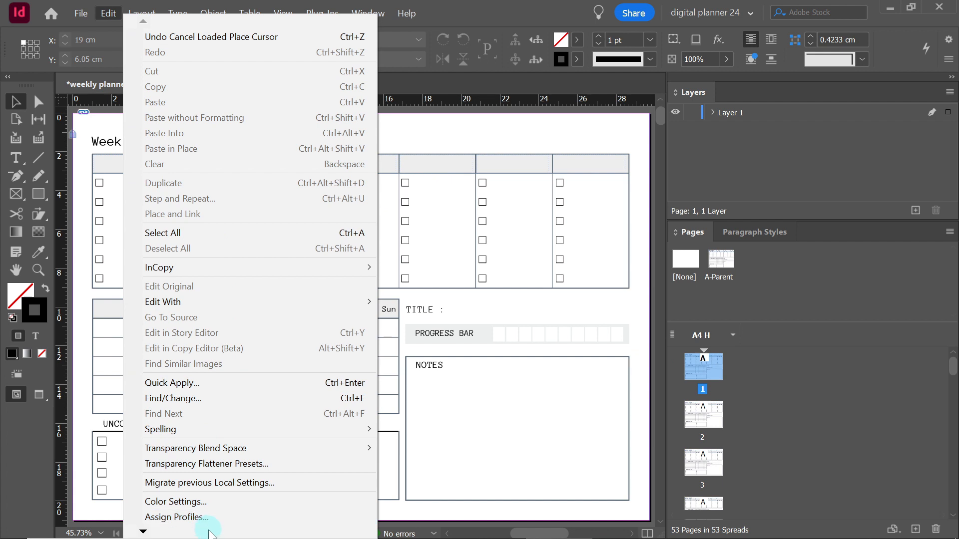
scroll(209, 533, "down", 2)
mouse_move(212, 518)
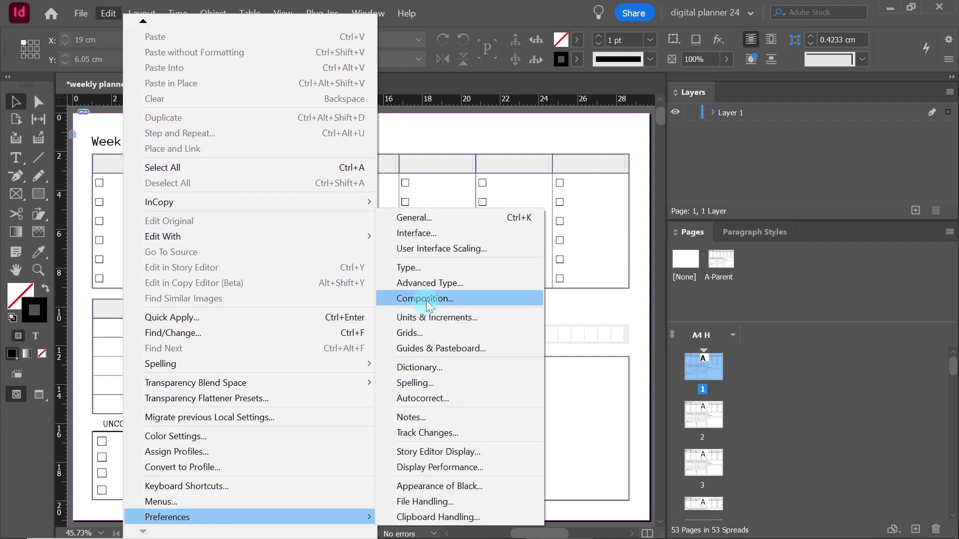
left_click(424, 269)
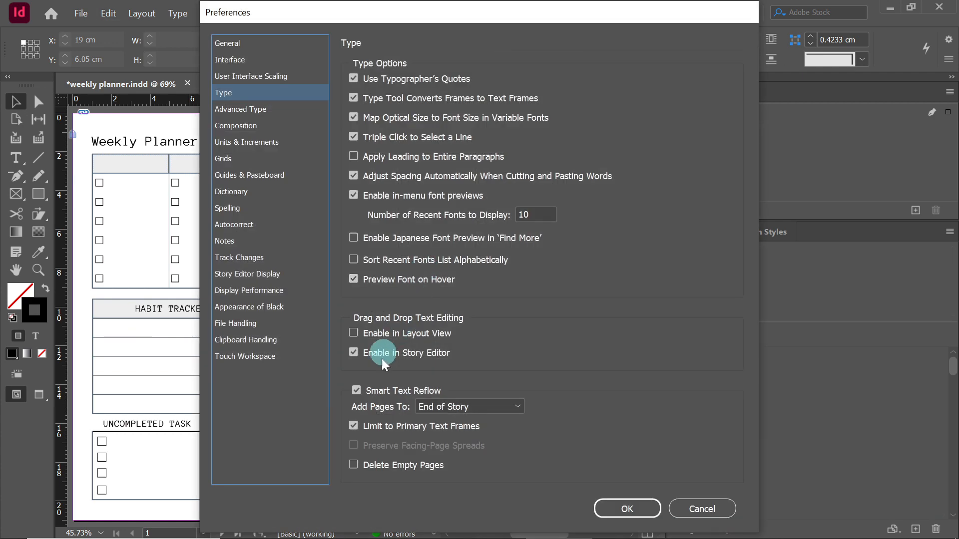
left_click(357, 391)
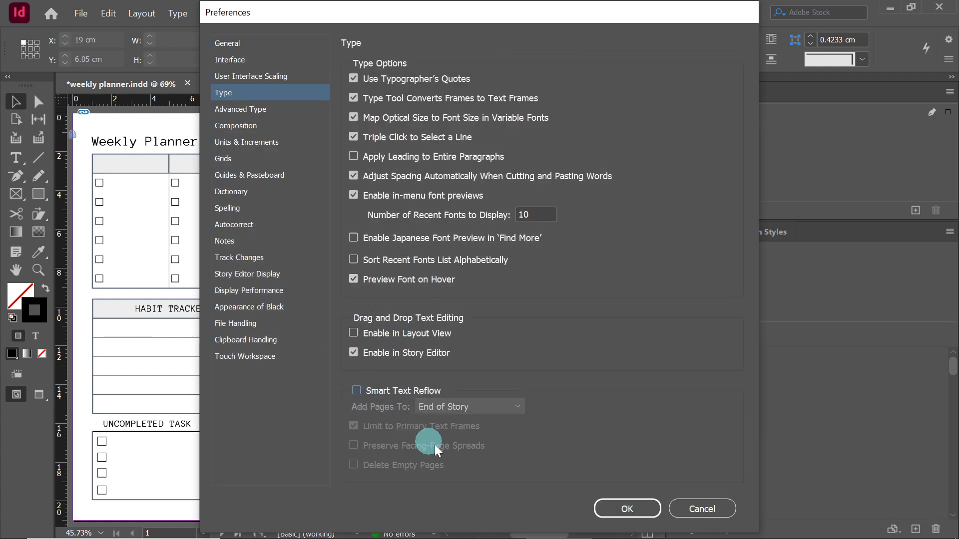
left_click(619, 508)
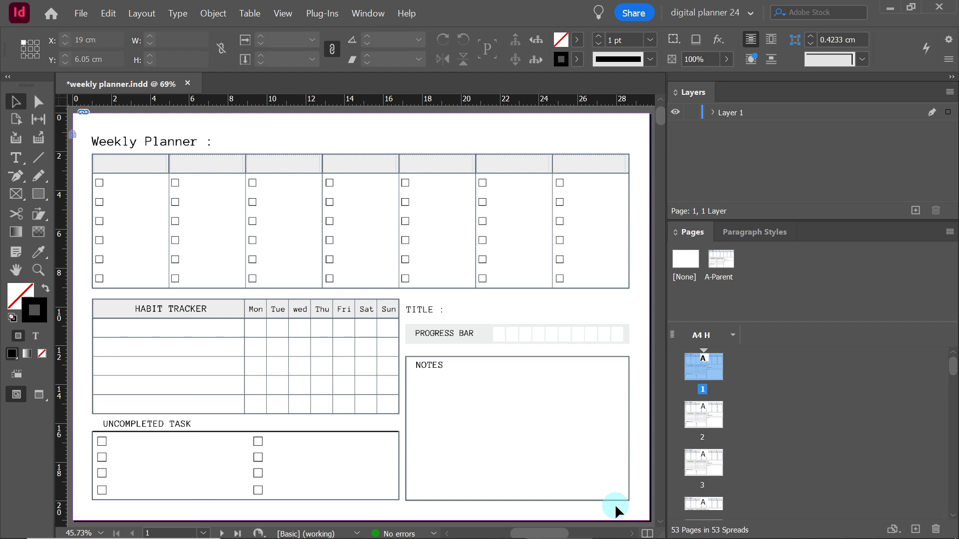
Check on A-Parent whether the third day header frame allows parent item overrides
double_click(717, 265)
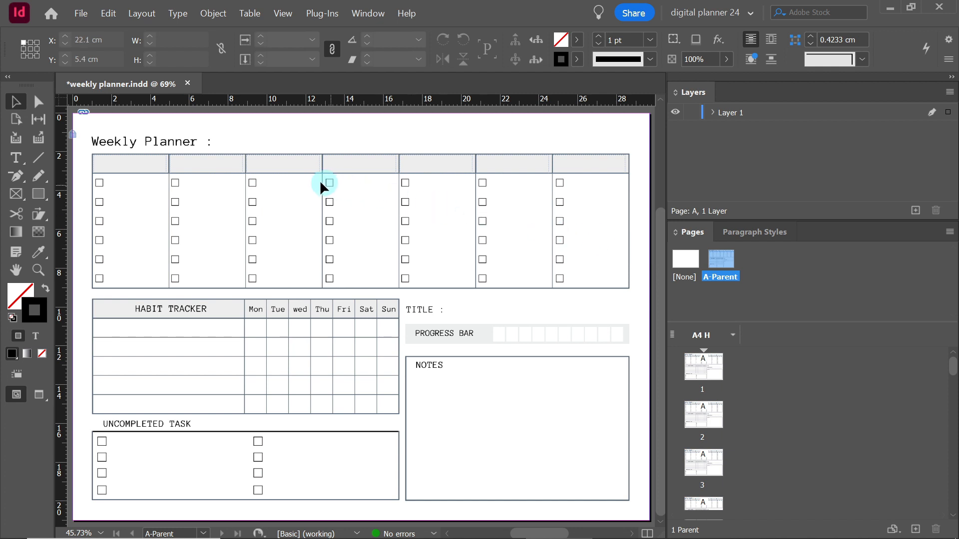
right_click(307, 163)
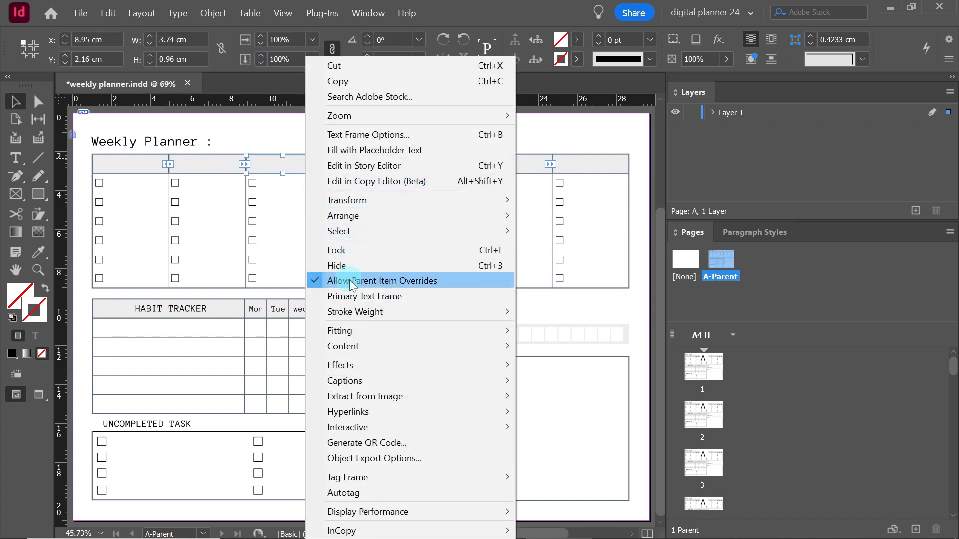
left_click(279, 268)
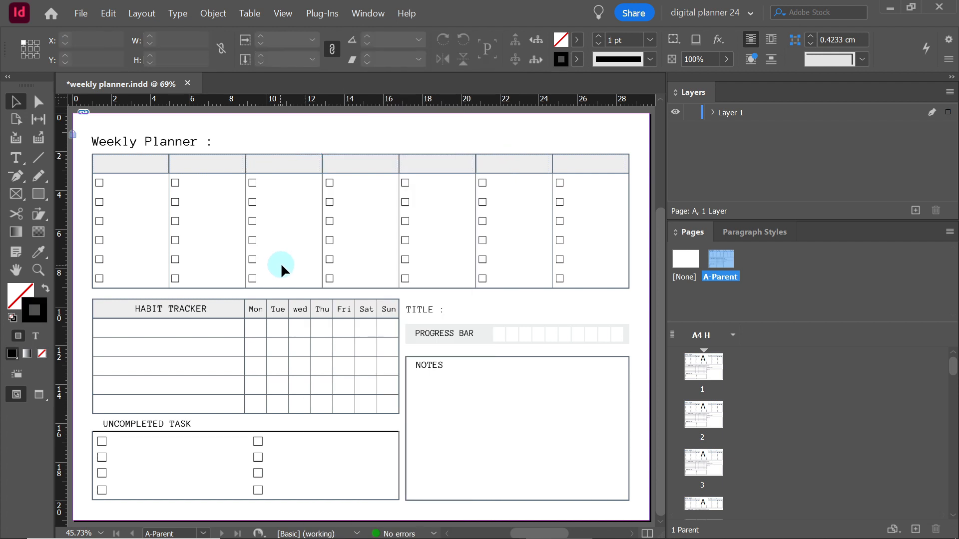
Make "days" the active paragraph style with nothing selected, and return to page 1
left_click(755, 234)
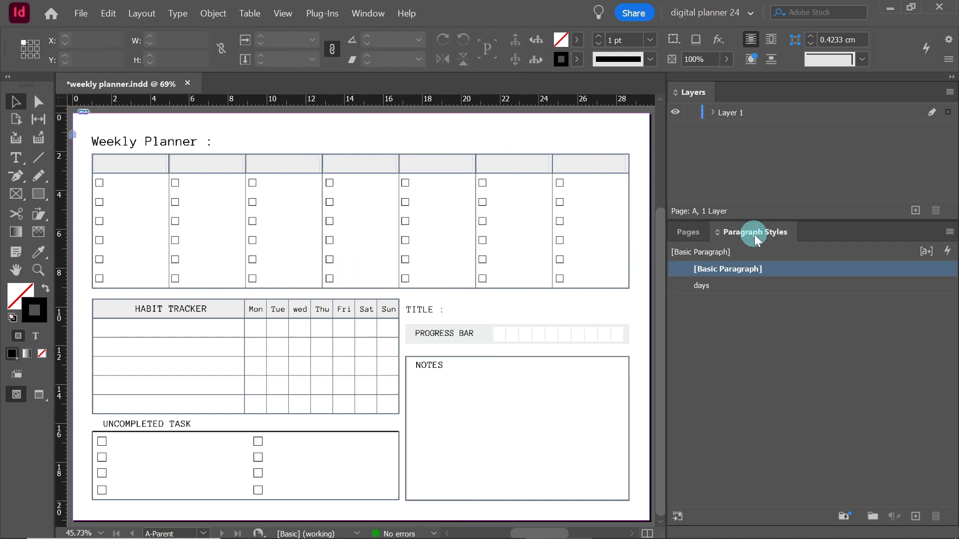
left_click(704, 287)
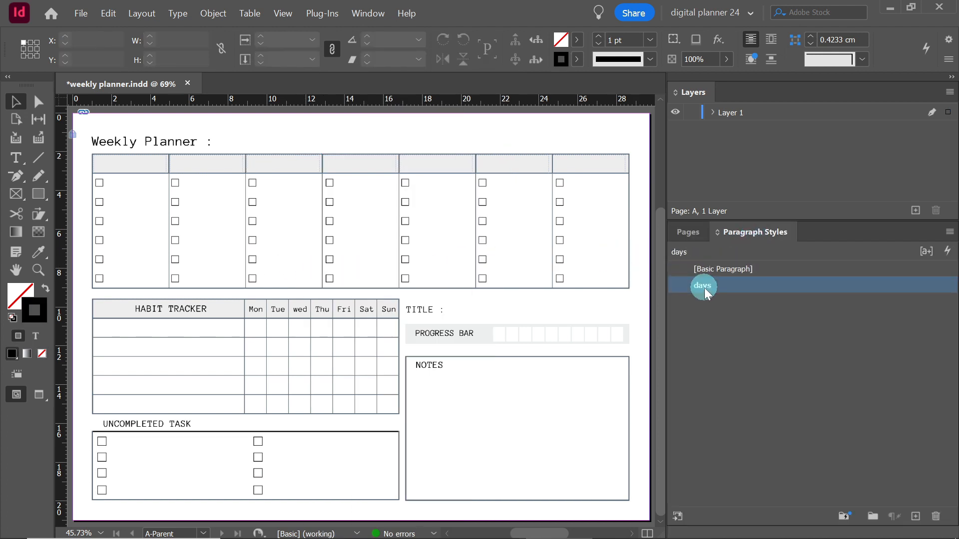
left_click(692, 233)
left_click_drag(719, 264, 706, 376)
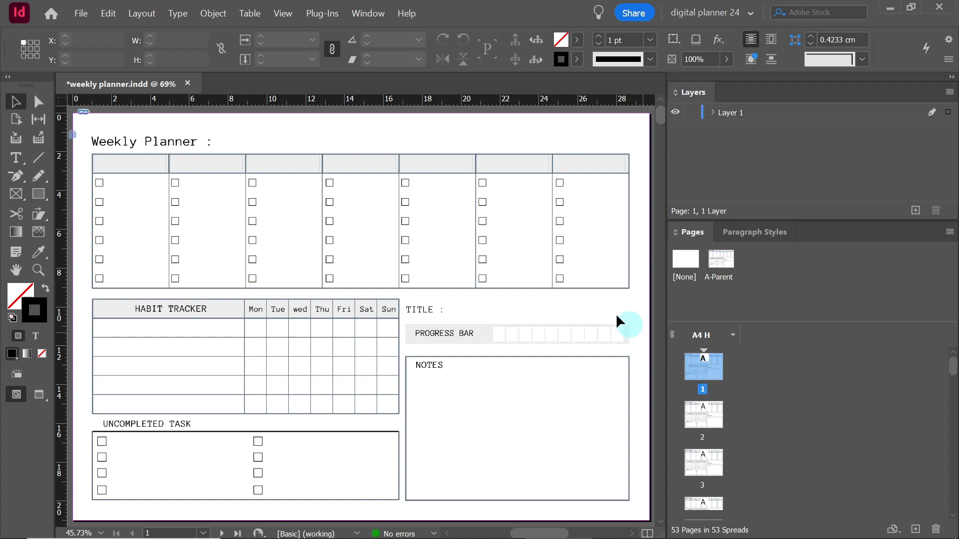
Place the Excel file "text flow" into the first day header frame on page 1, flowing it through the threaded header frames
left_click(83, 14)
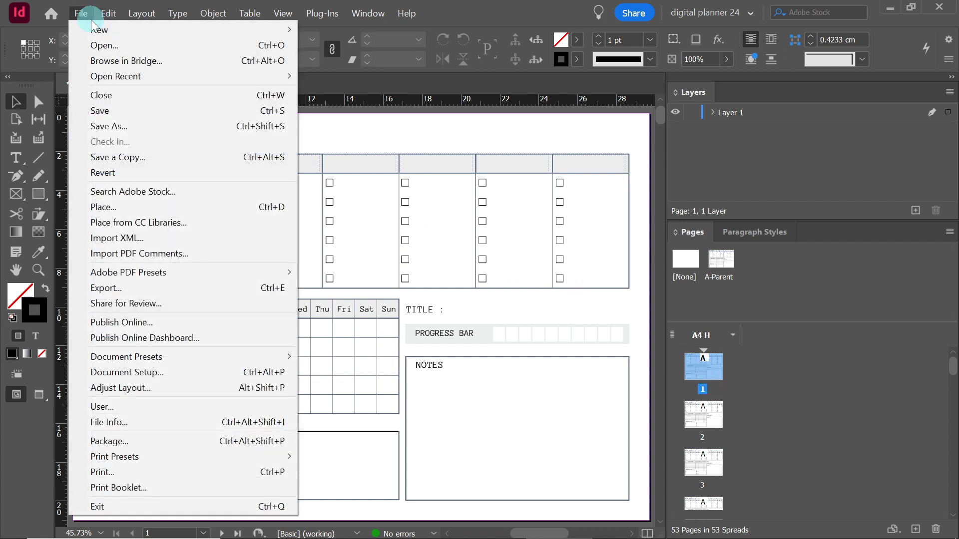
left_click(122, 207)
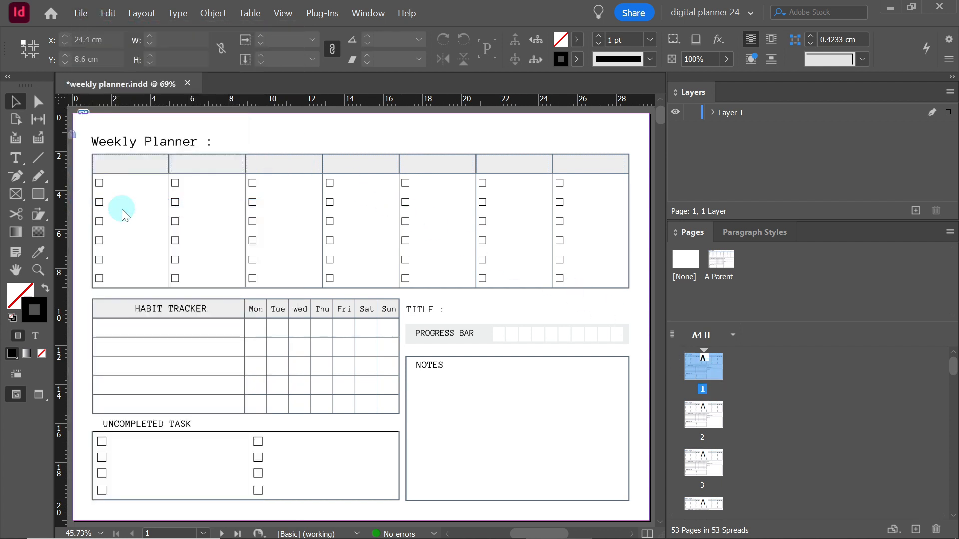
left_click(430, 160)
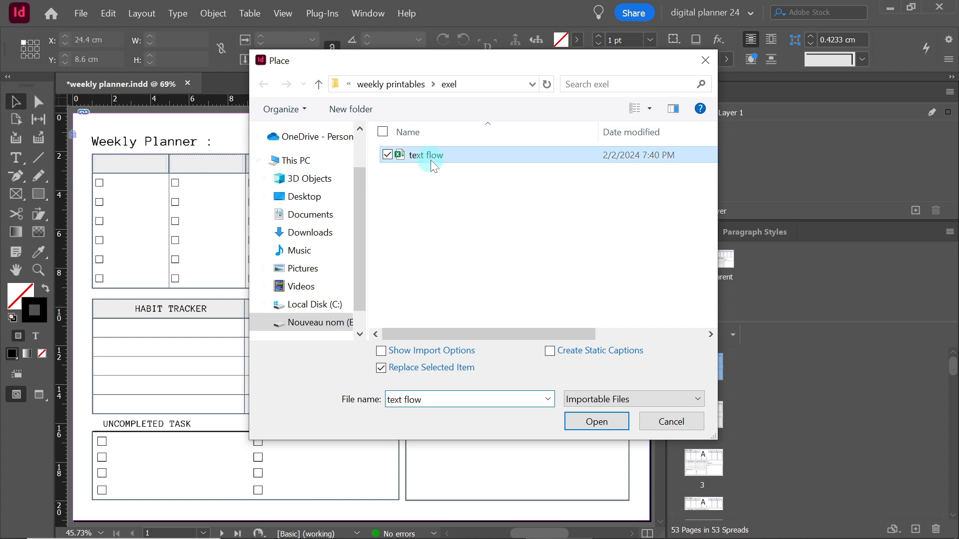
left_click(591, 422)
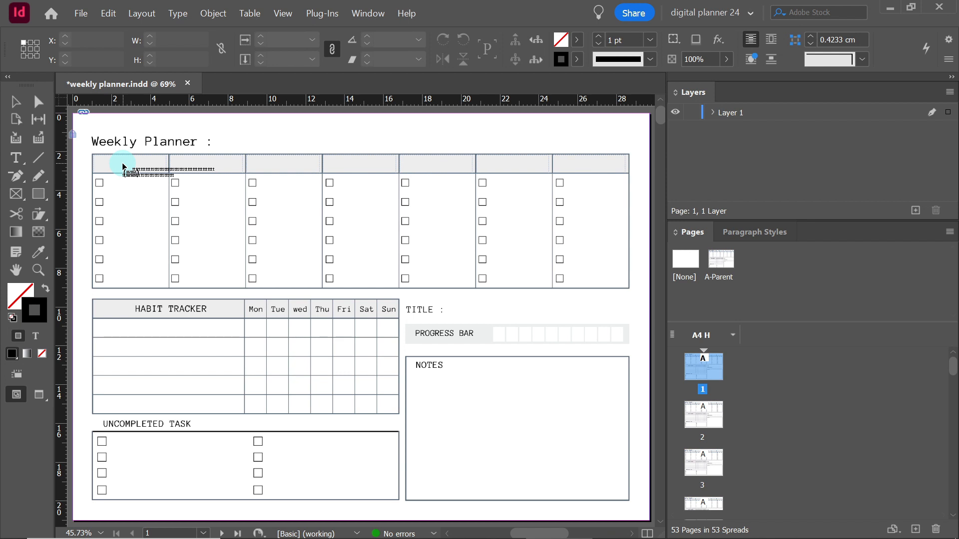
key("alt")
left_click(124, 167)
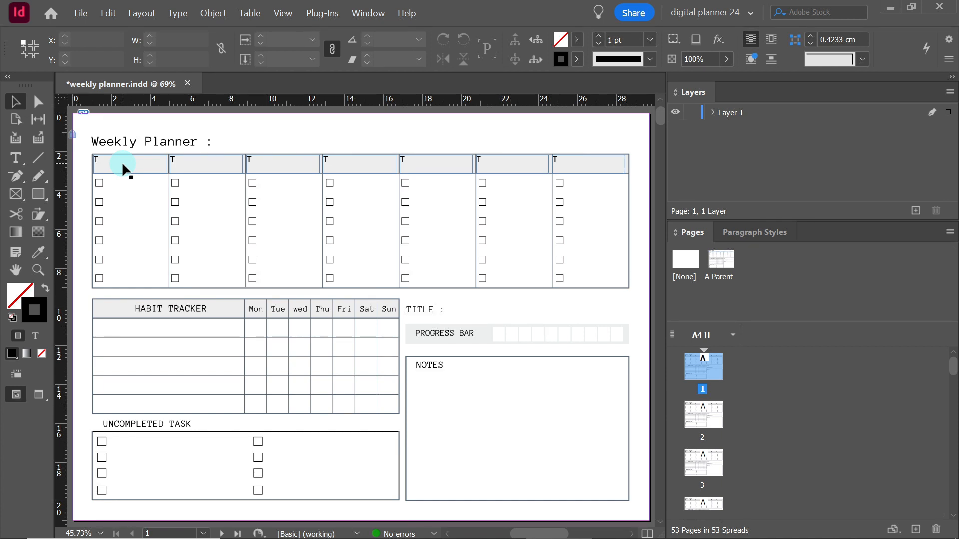
Inspect how the day header frames are threaded from page 1 across the following pages, and return to page 1
left_click(124, 168)
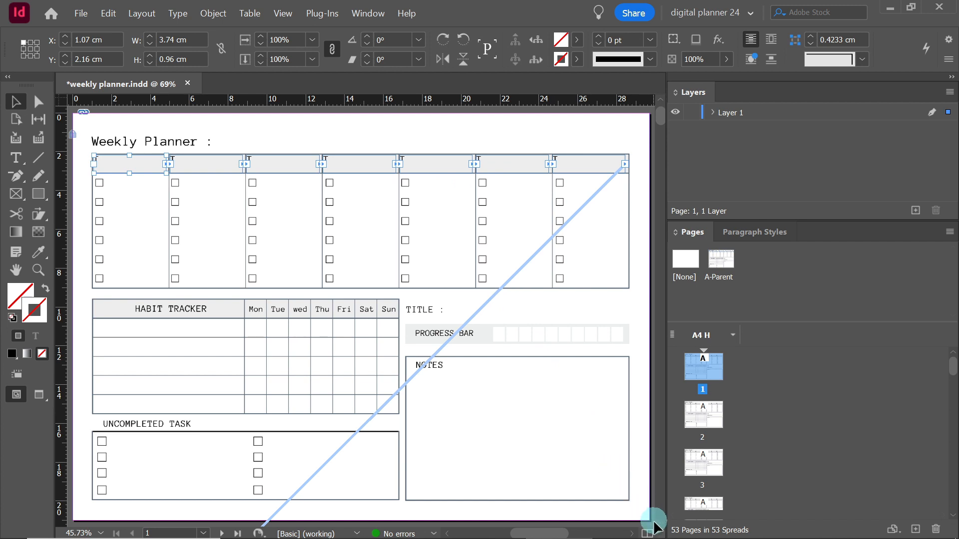
scroll(654, 527, "down", 5)
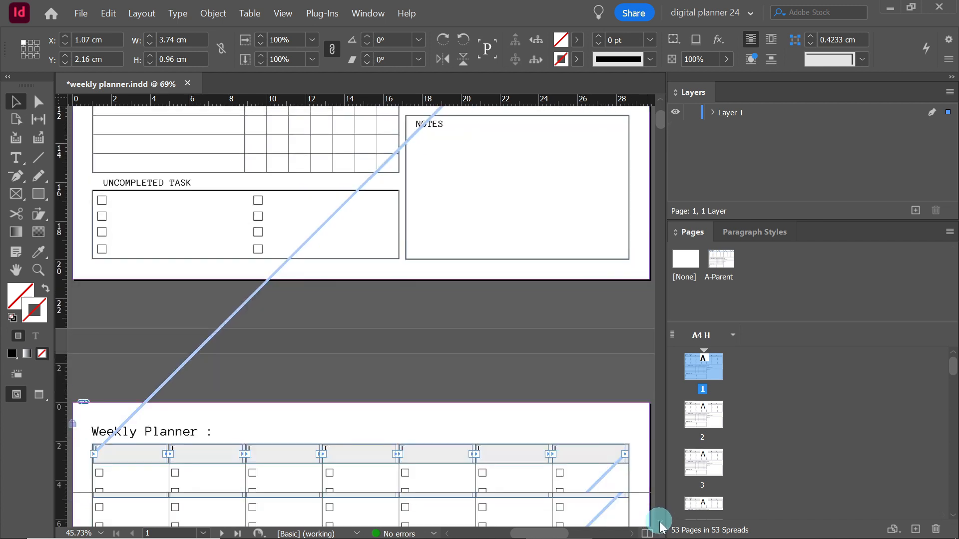
scroll(661, 526, "down", 4)
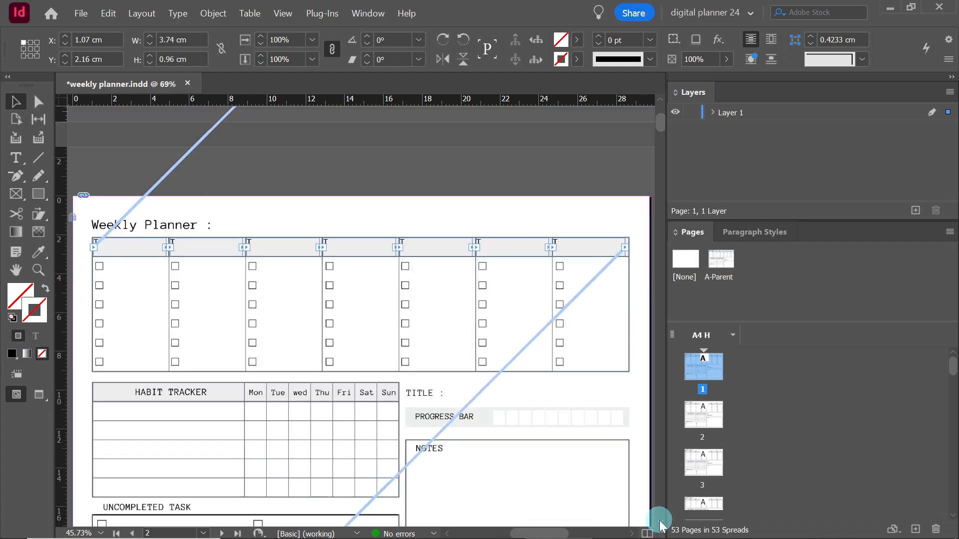
scroll(660, 525, "down", 6)
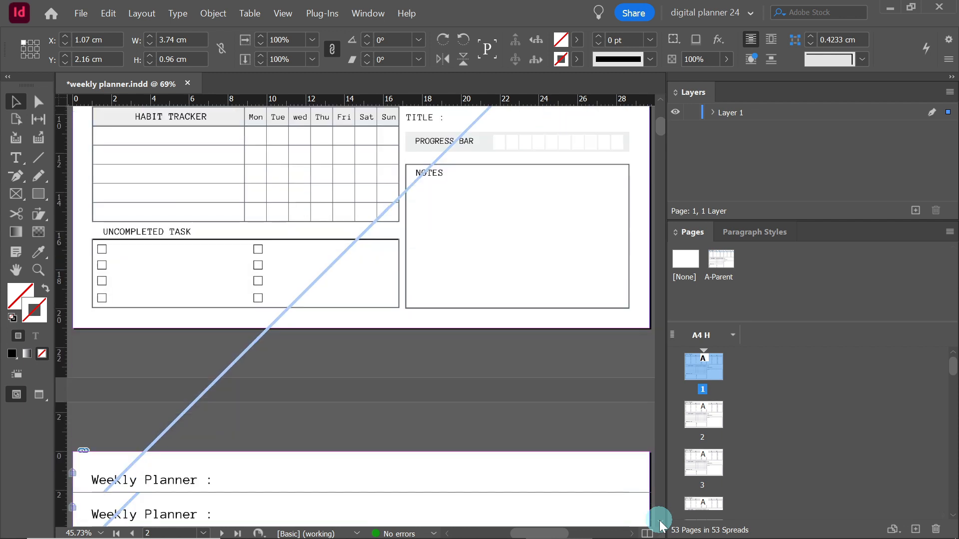
scroll(659, 525, "down", 4)
double_click(698, 376)
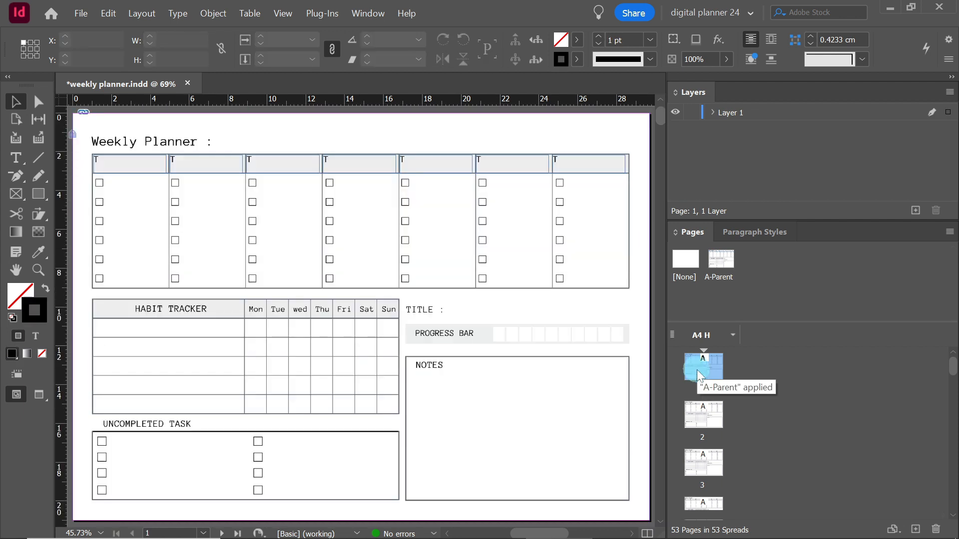
Delete all placeholder text from the threaded day header frames and check the frame threading on page 1
left_click(16, 158)
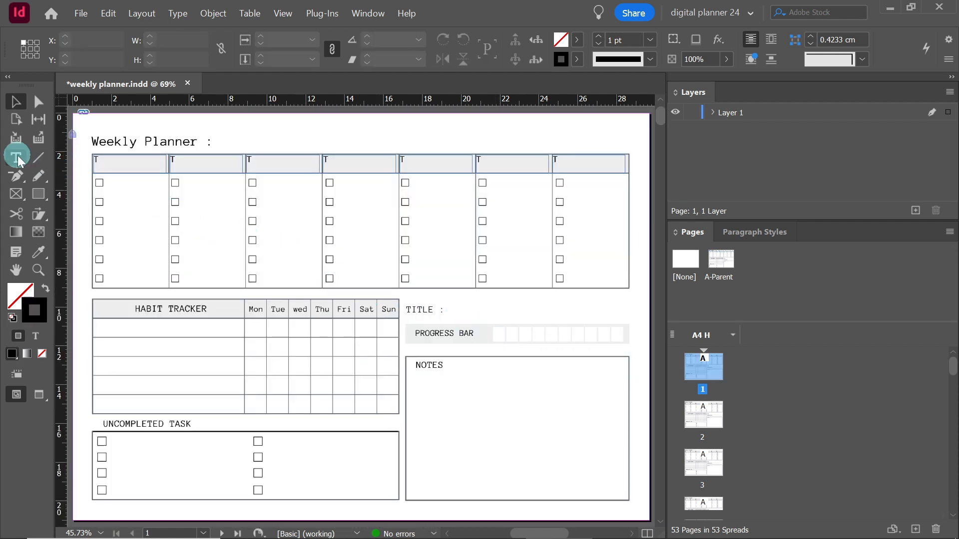
left_click(123, 163)
key("ctrl+a")
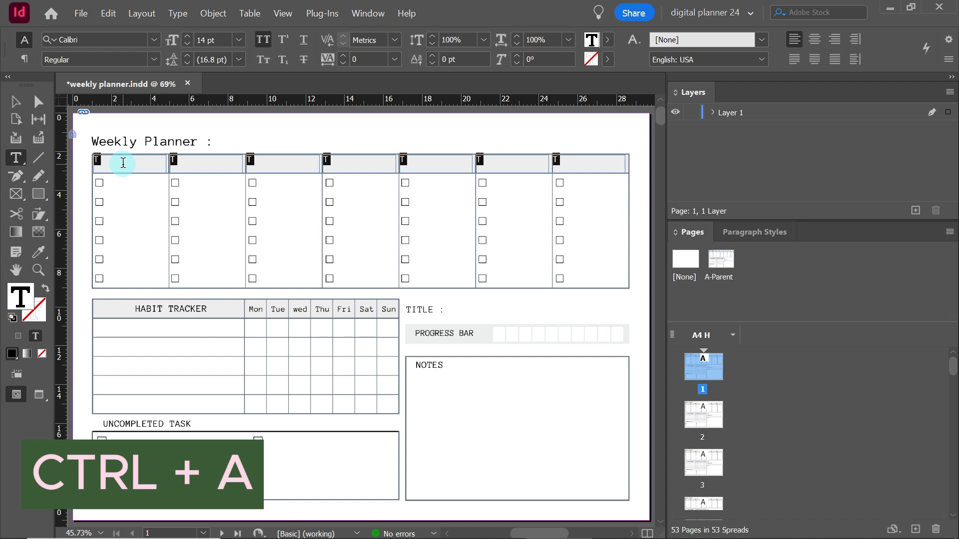
key("BackSpace")
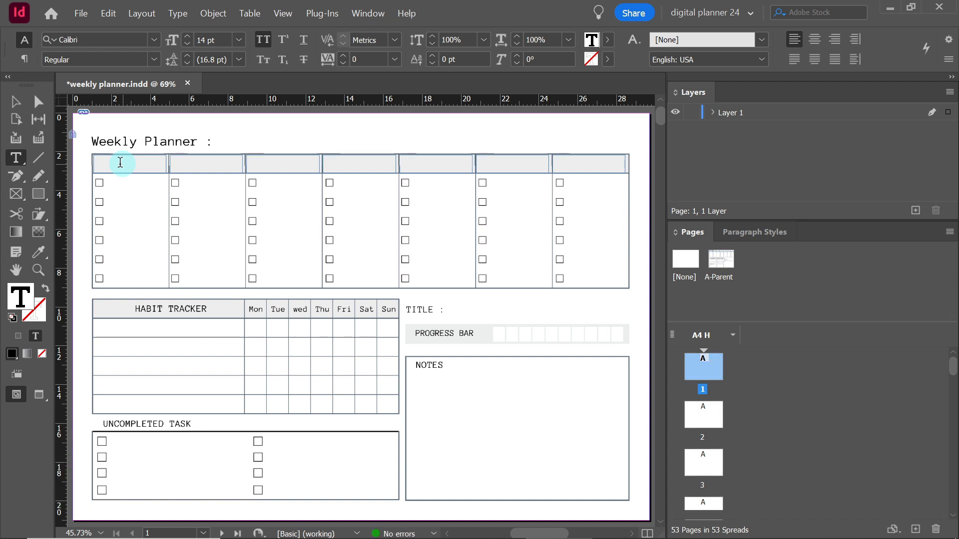
left_click(15, 102)
left_click(99, 158)
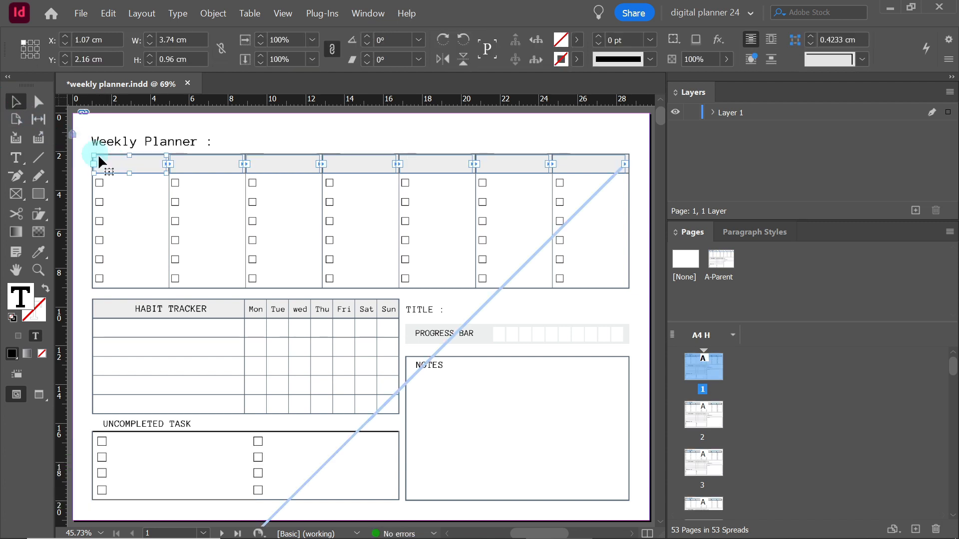
left_click(307, 279)
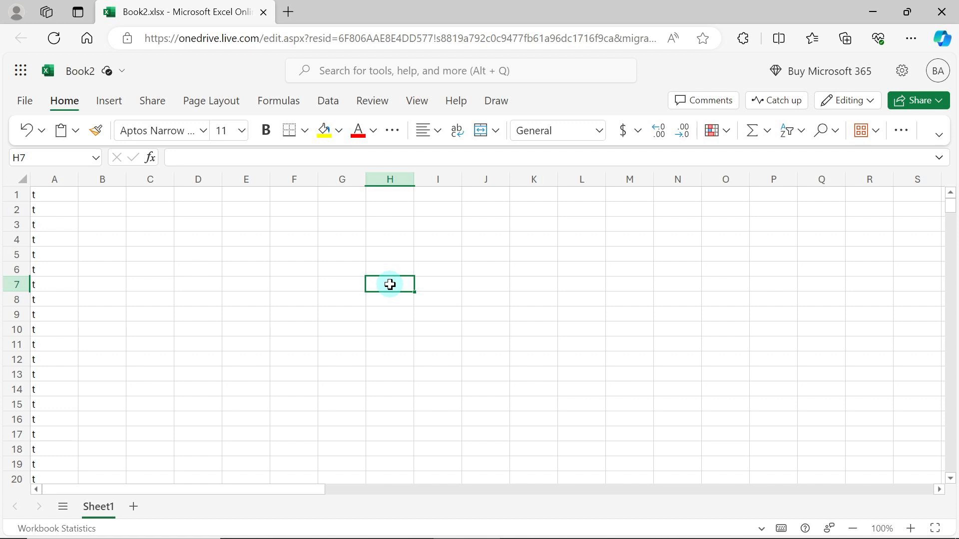
In the Excel workbook Book2, enter the start date 1/1/2024 in cell B1
left_click(95, 195)
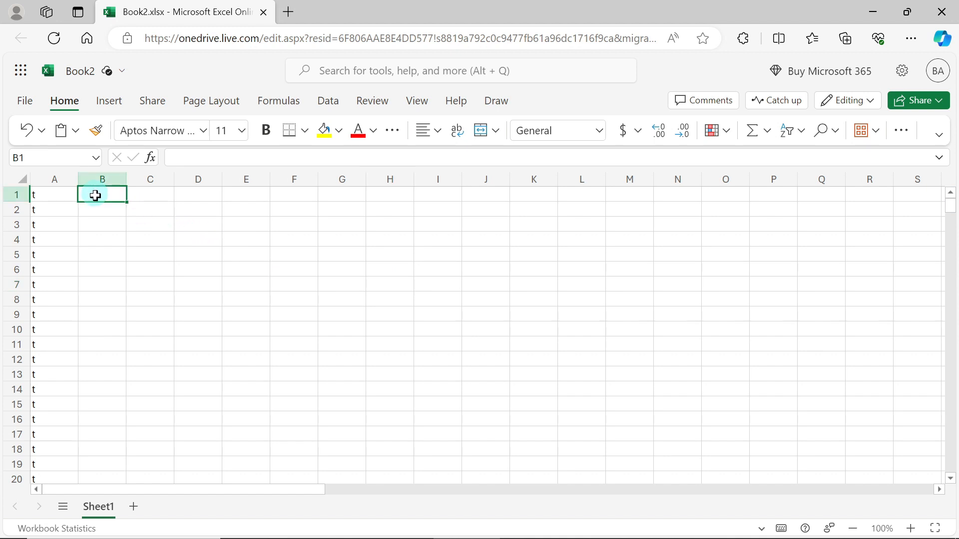
type("1")
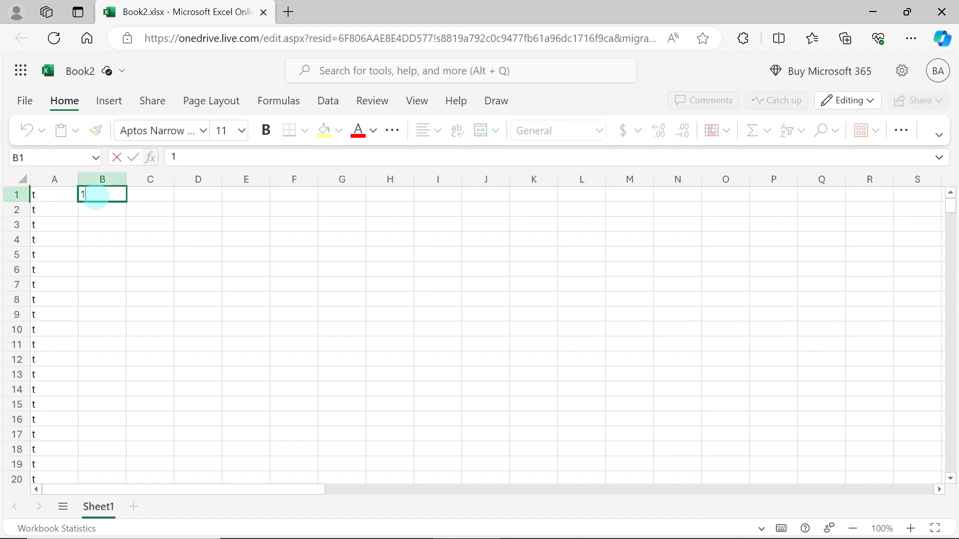
type("/1/2024")
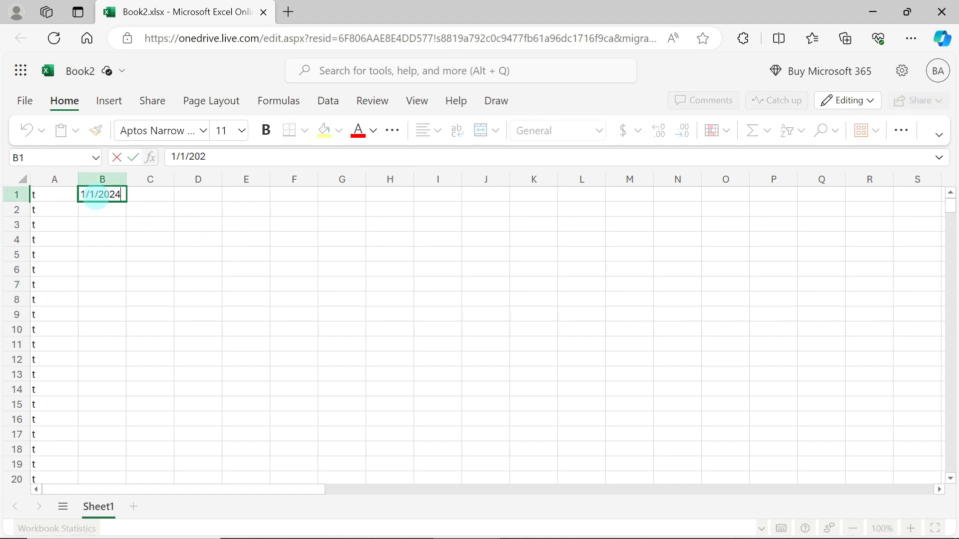
key("Return")
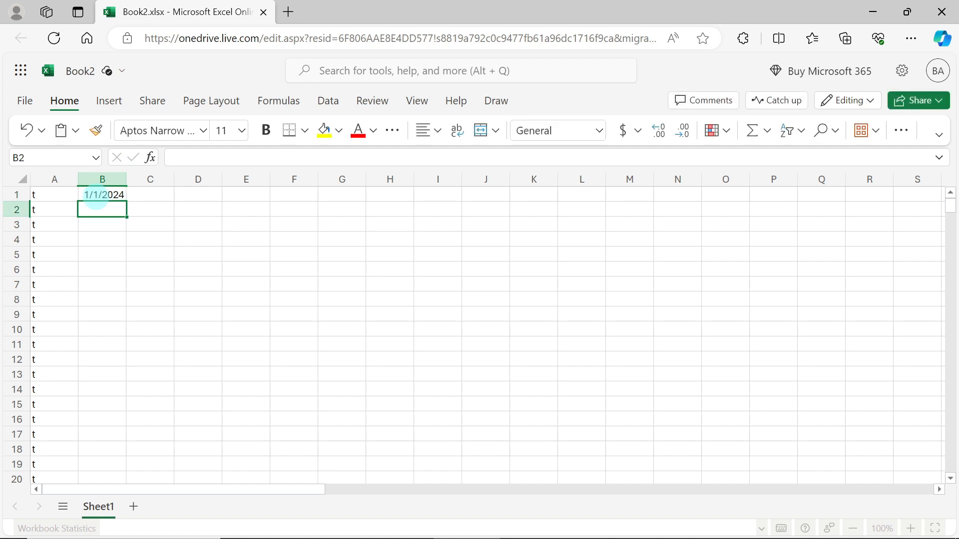
Enter the formula =B1+1 in cell B2 to produce the next day's date
double_click(100, 211)
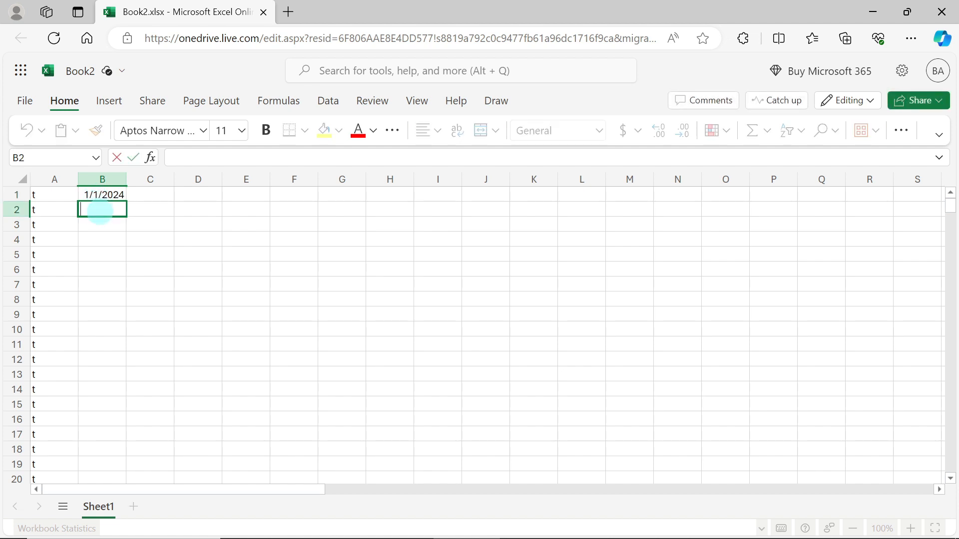
type("=")
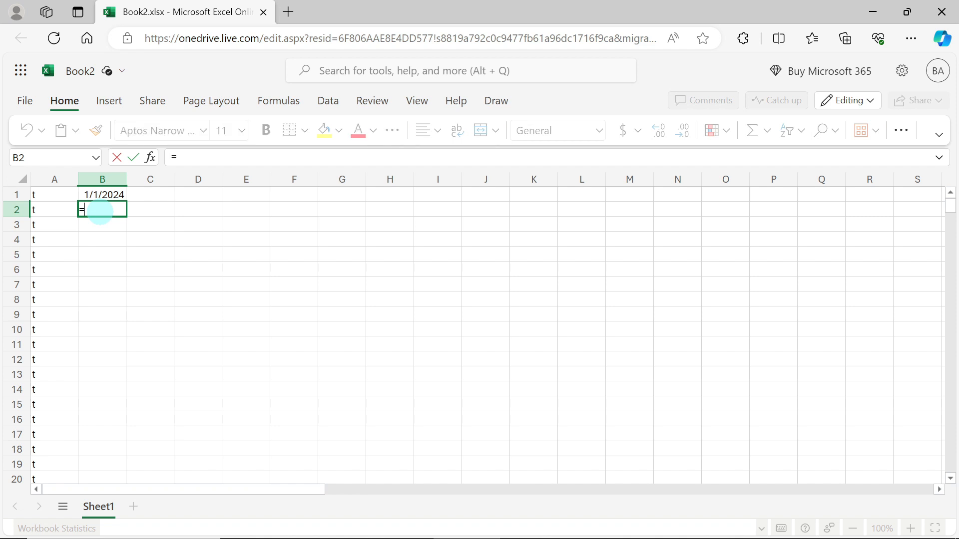
left_click(102, 195)
type("+1")
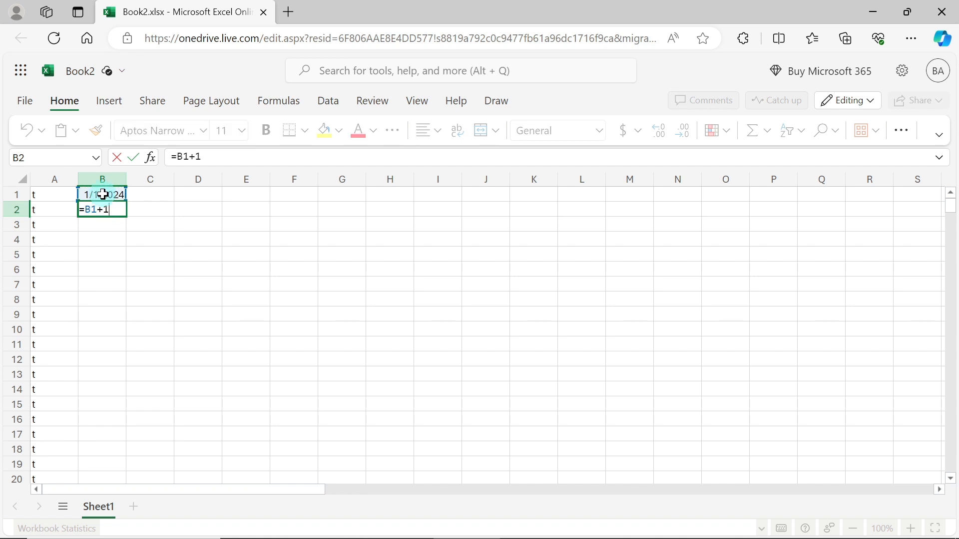
key("Return")
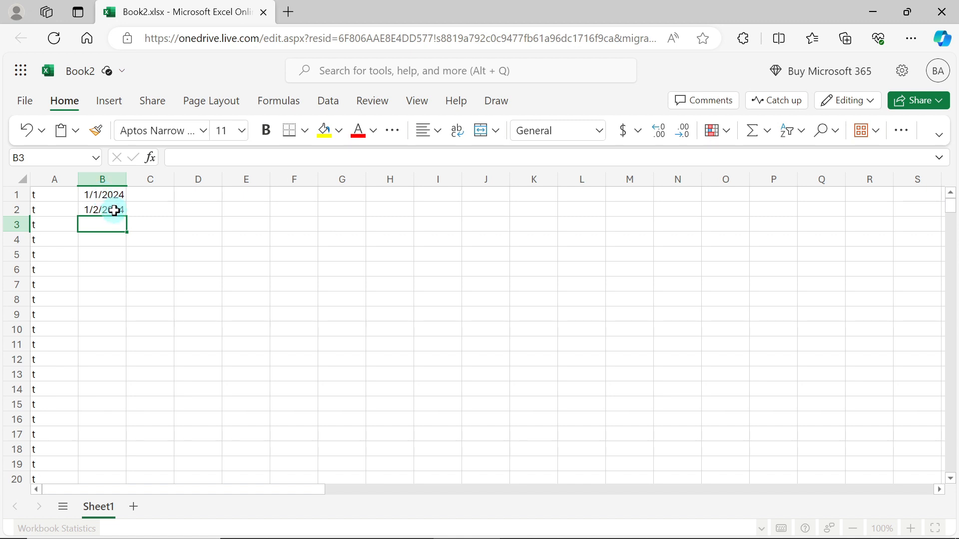
Select the range B2:B366 and fill the date formula from B2 down through it
left_click(114, 211)
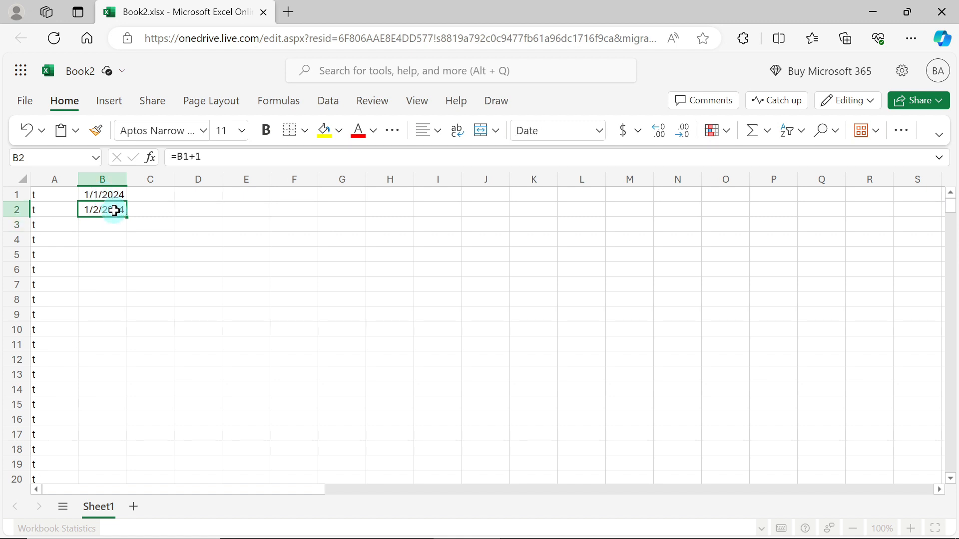
left_click(39, 157)
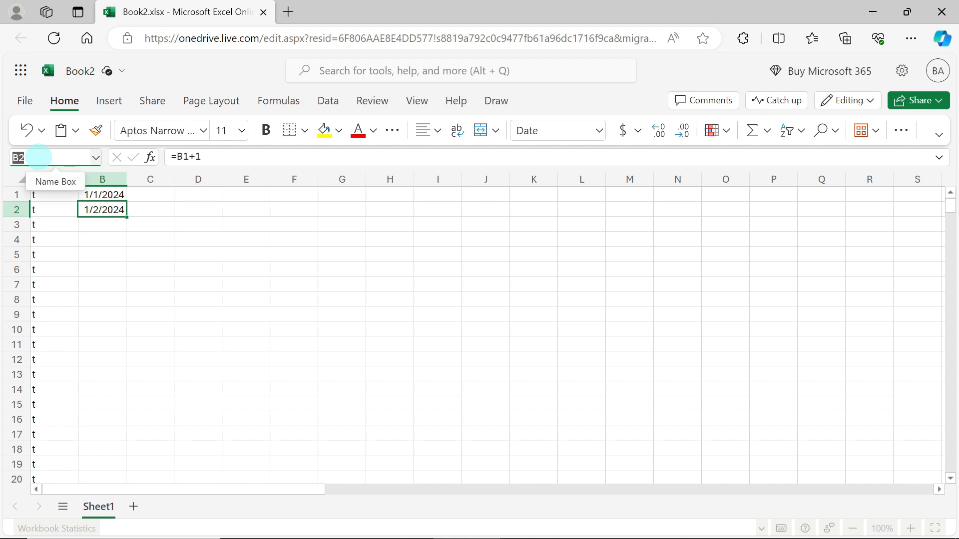
left_click(39, 157)
type(":b")
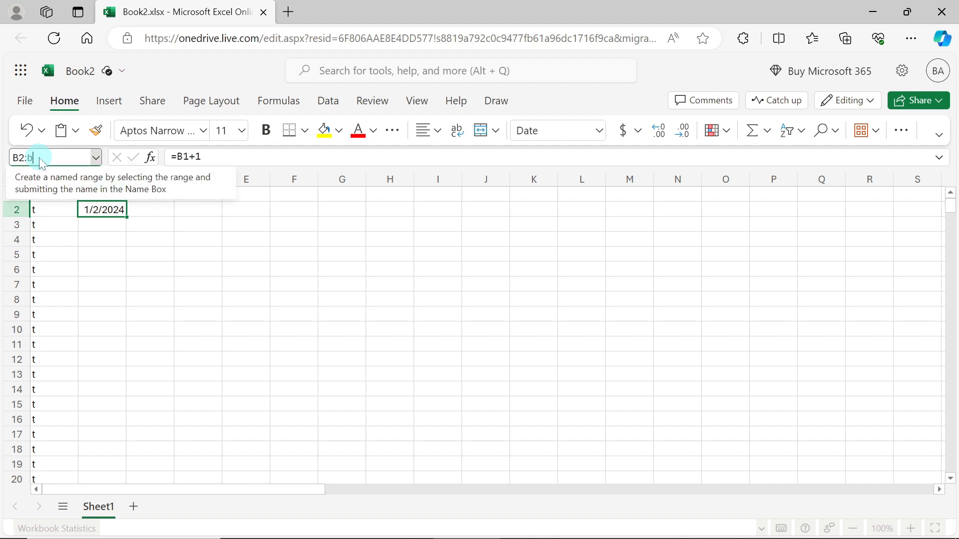
type("366")
key("Return")
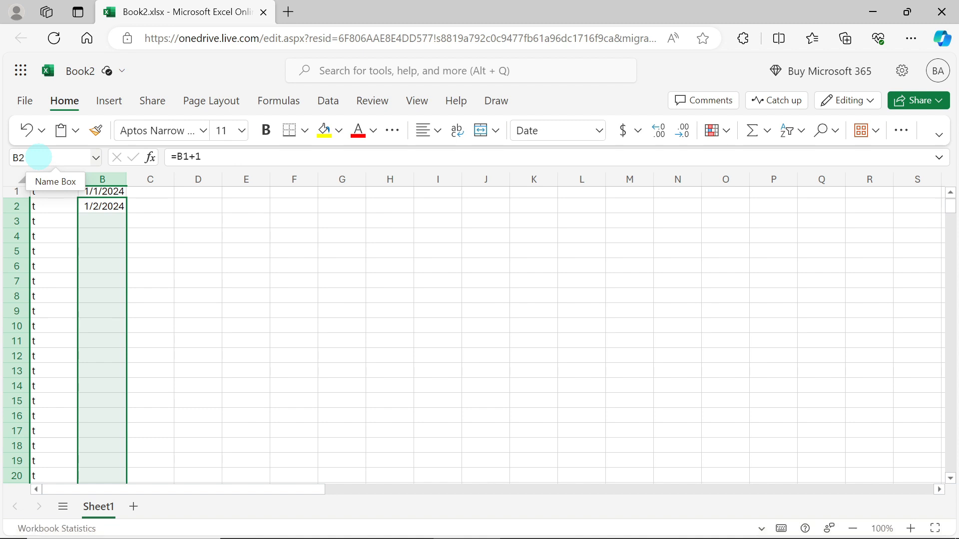
key("ctrl+d")
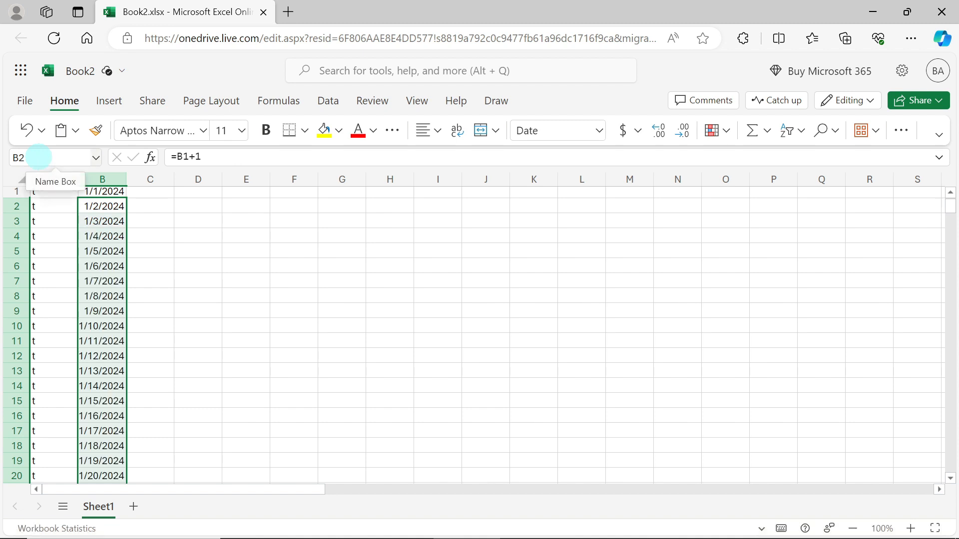
Widen column B to fit the full dates and check the end of the date list at B366
left_click(149, 250)
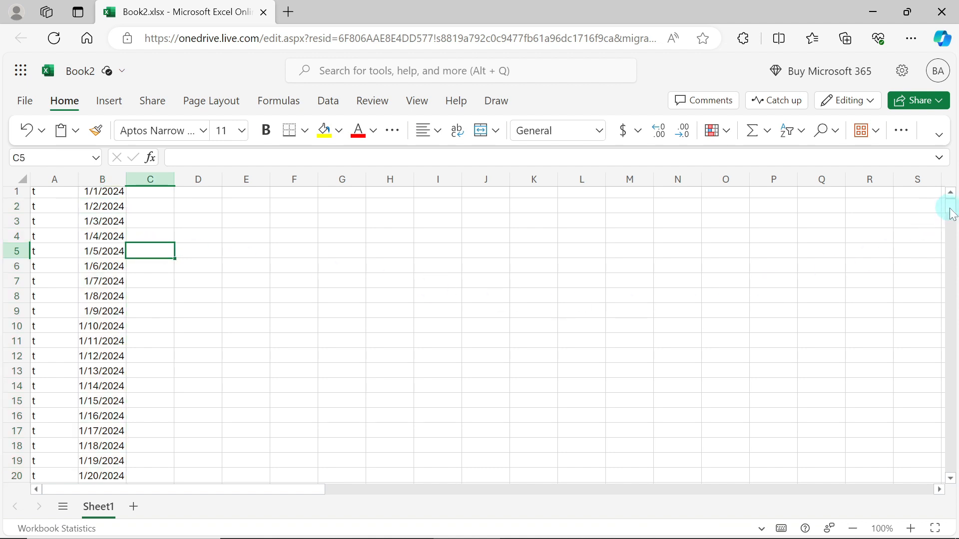
left_click_drag(949, 204, 953, 470)
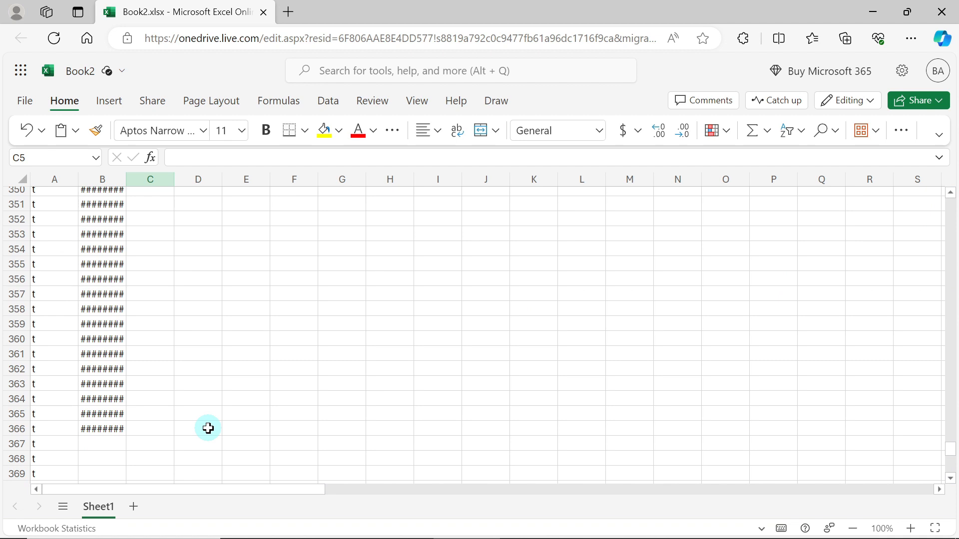
left_click_drag(127, 181, 150, 180)
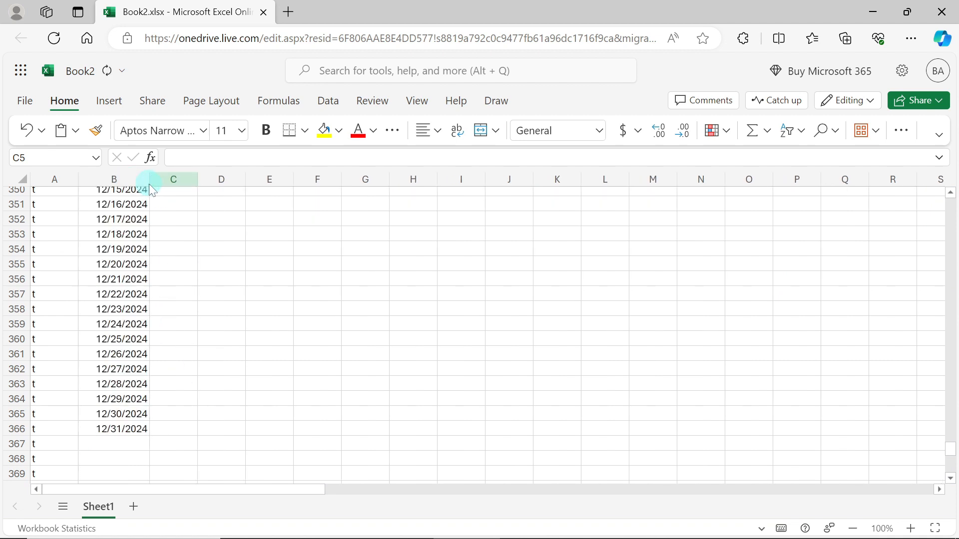
left_click(140, 424)
left_click(948, 303)
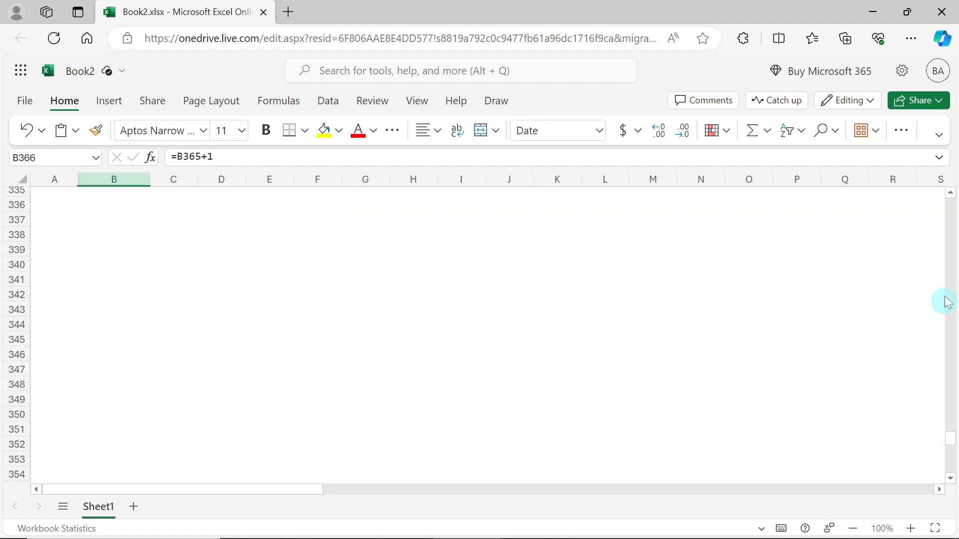
left_click_drag(947, 303, 946, 196)
Widen column C and enter the formula =TEXT(B1,"dddd"&" "&"dd") in cell C1 to combine weekday name and day number
left_click(180, 194)
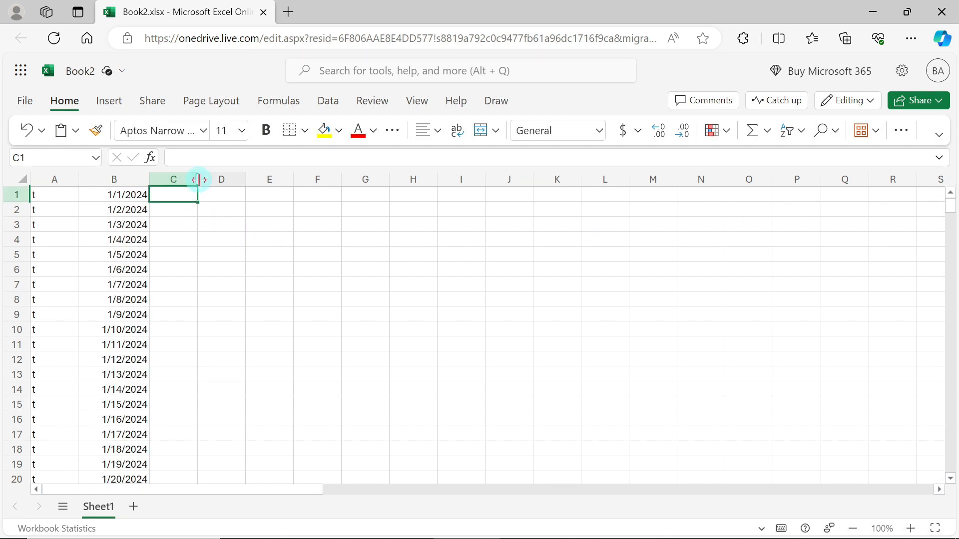
left_click_drag(198, 180, 251, 181)
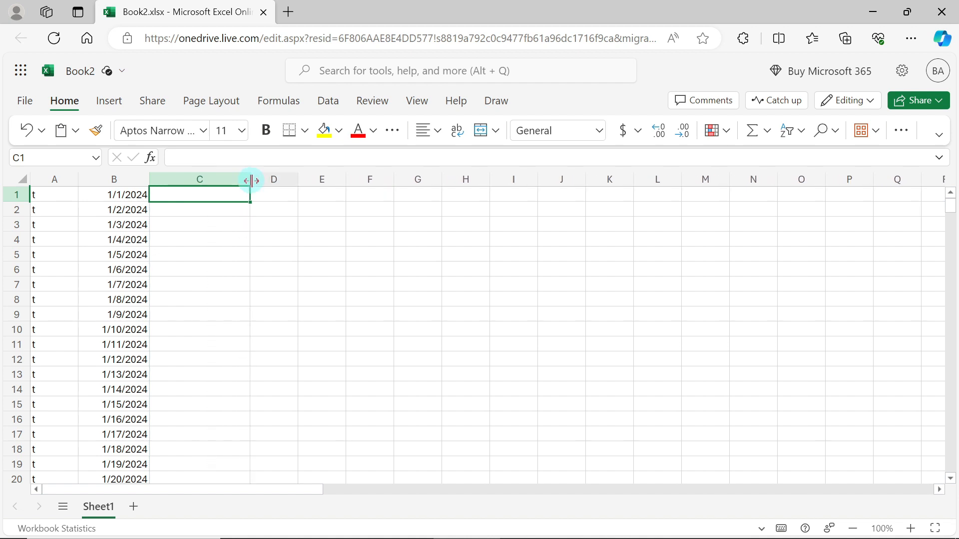
double_click(194, 194)
type("=text")
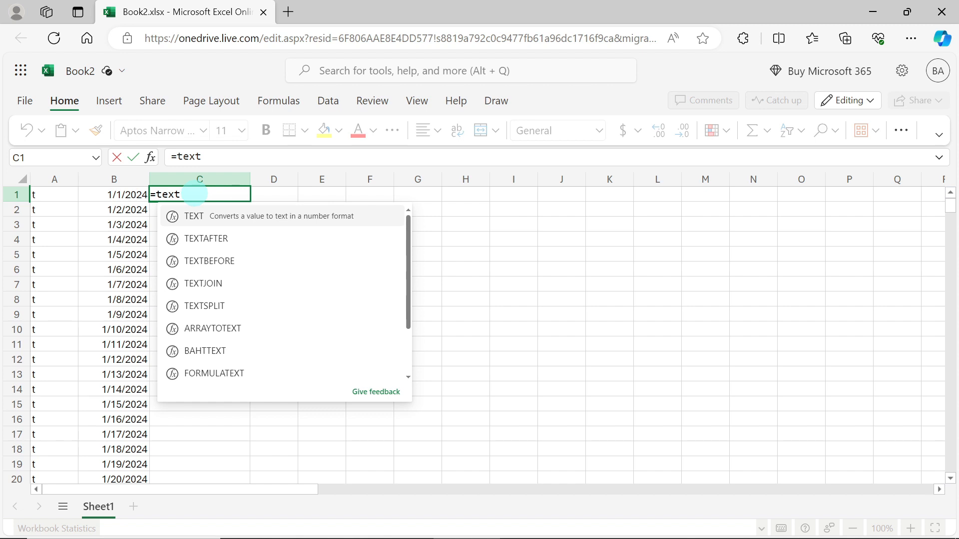
left_click(194, 216)
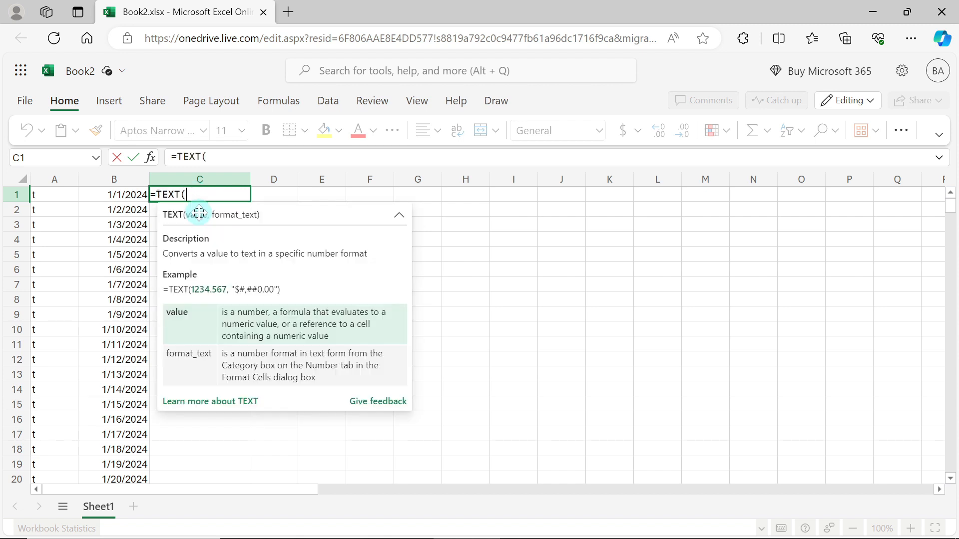
left_click(133, 195)
type(",")
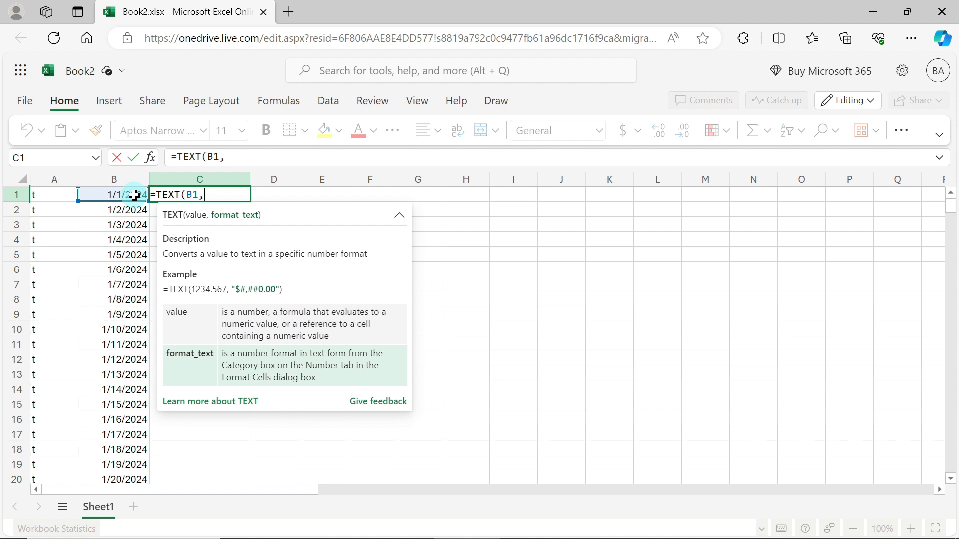
type("\"dddd\"&\"")
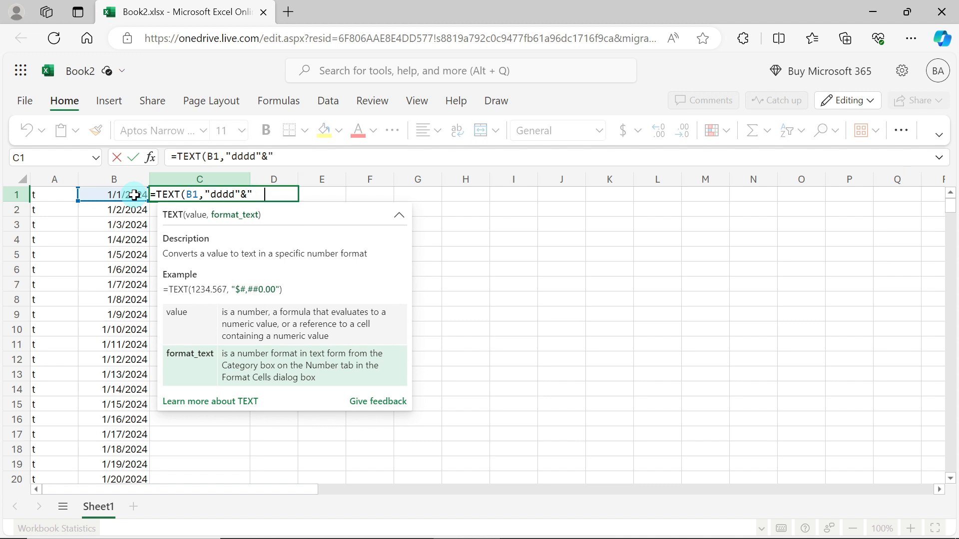
type("  \"&\"dd\"")
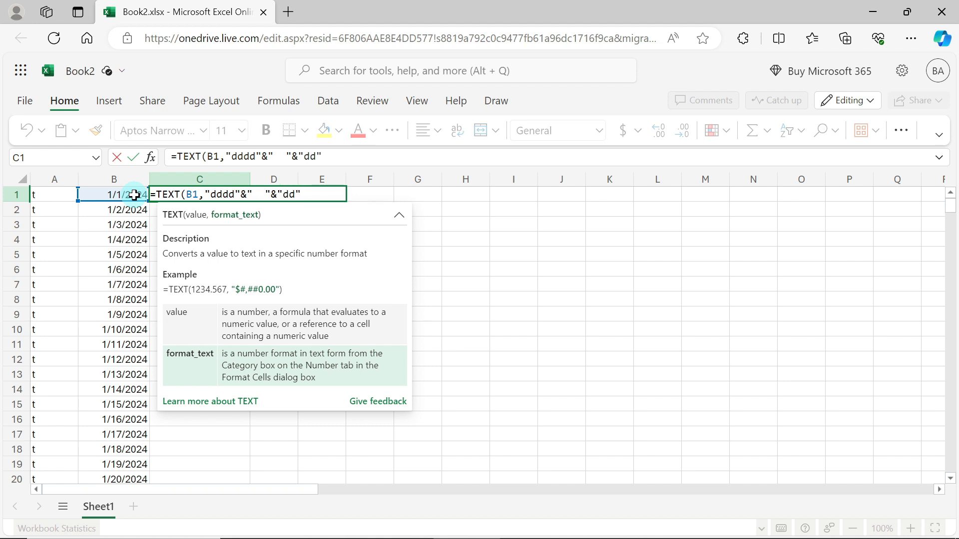
type(")")
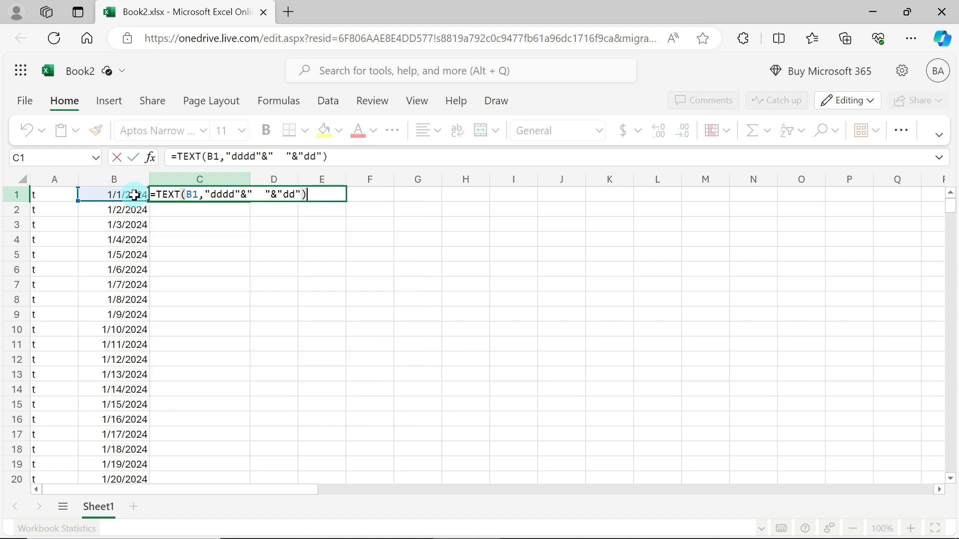
key("Return")
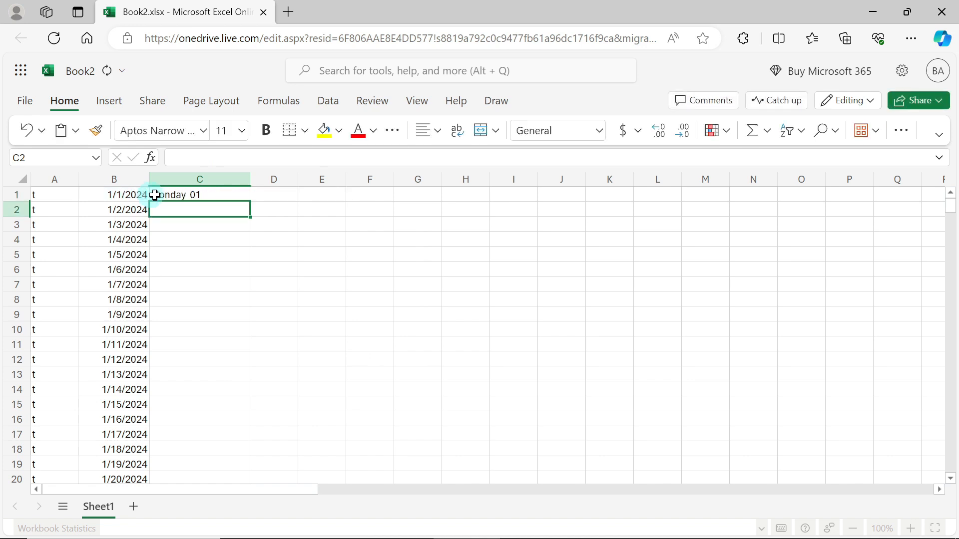
Fill the weekday formula from C1 down column C alongside the existing data
left_click(231, 195)
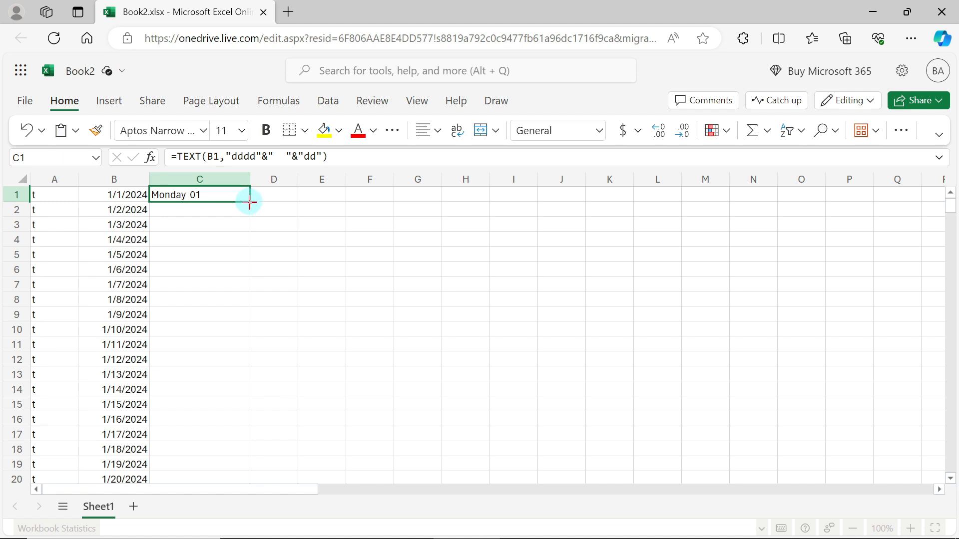
double_click(250, 203)
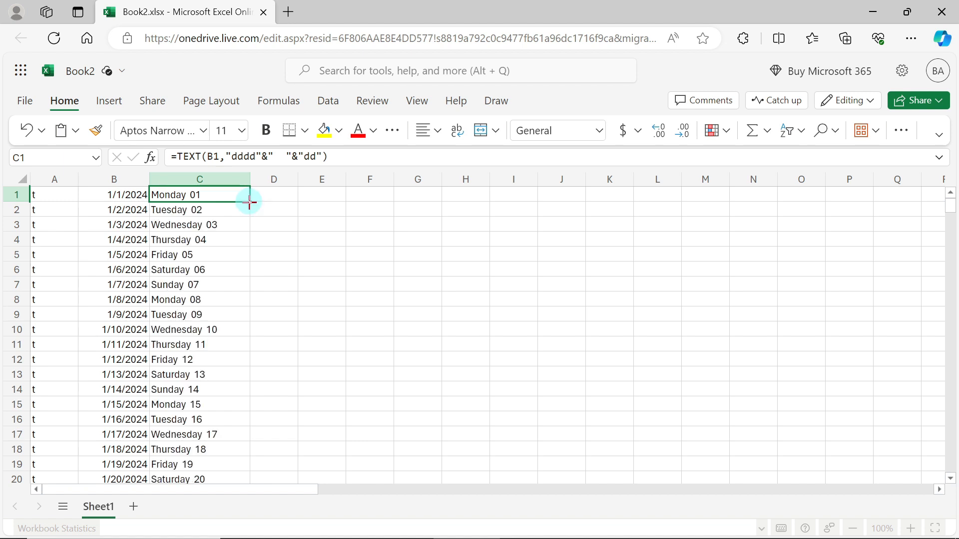
left_click(274, 231)
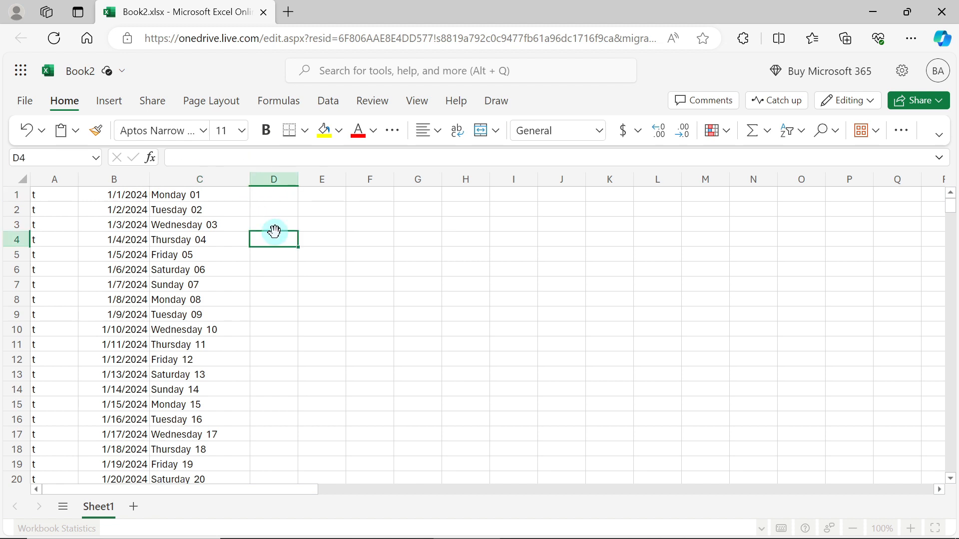
Clear the surplus weekday entries in C367:C372 below the last date of the year
left_click_drag(949, 206, 956, 479)
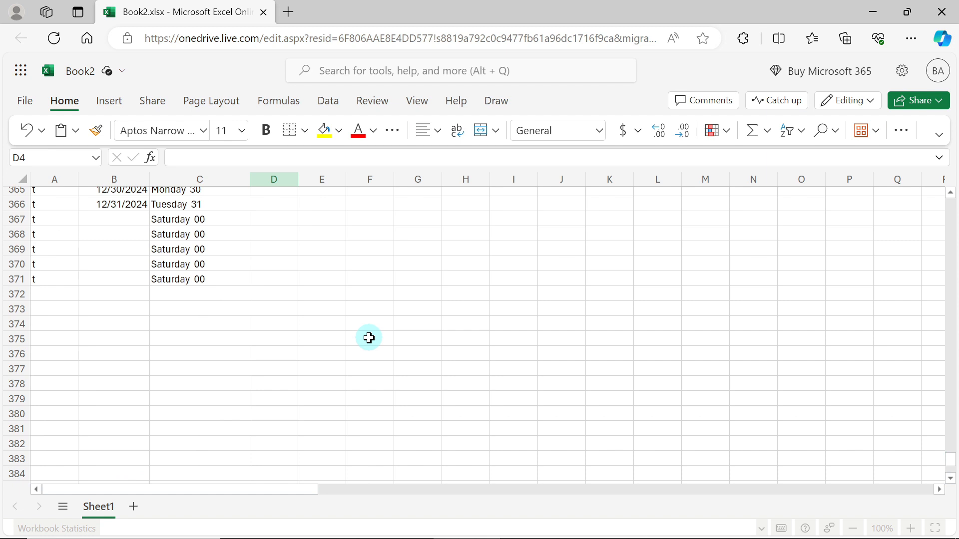
scroll(369, 339, "up", 3)
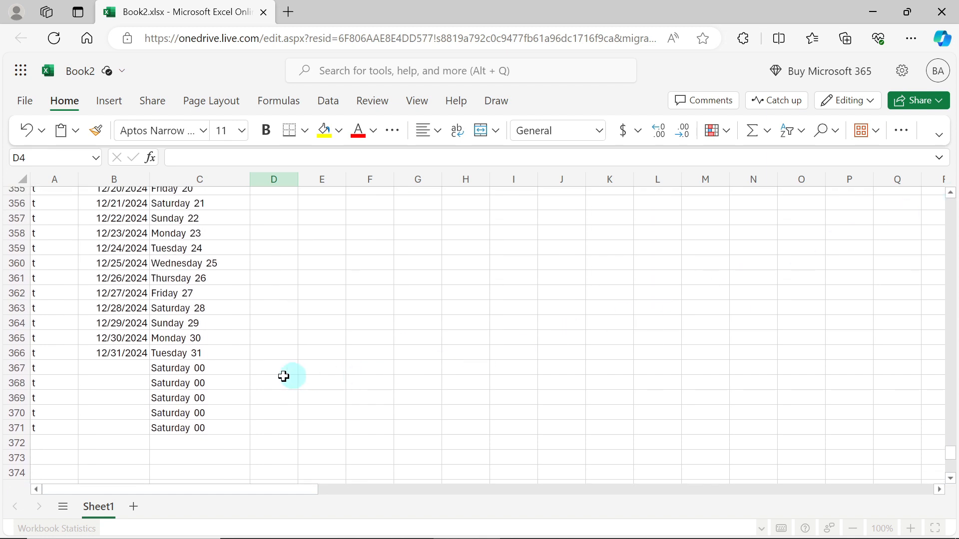
left_click_drag(229, 373, 215, 437)
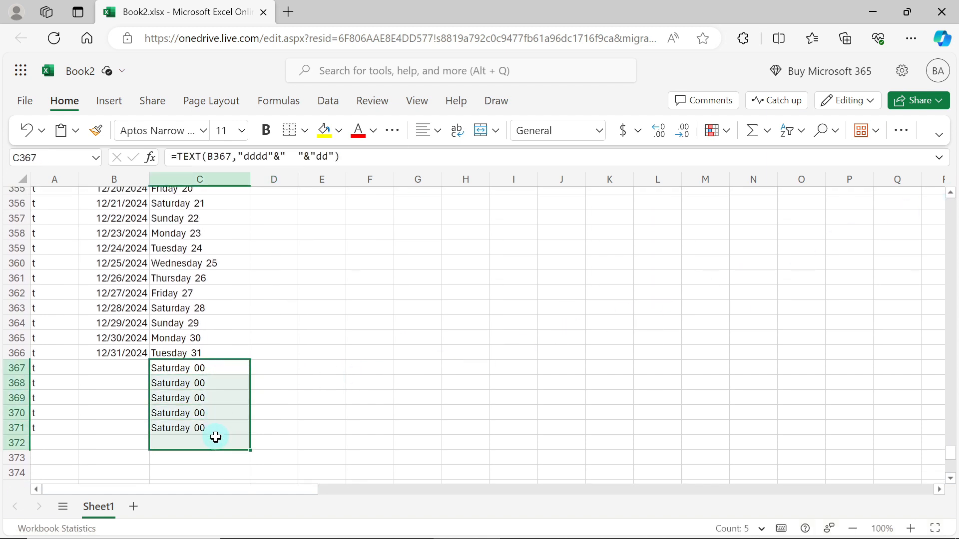
key("Delete")
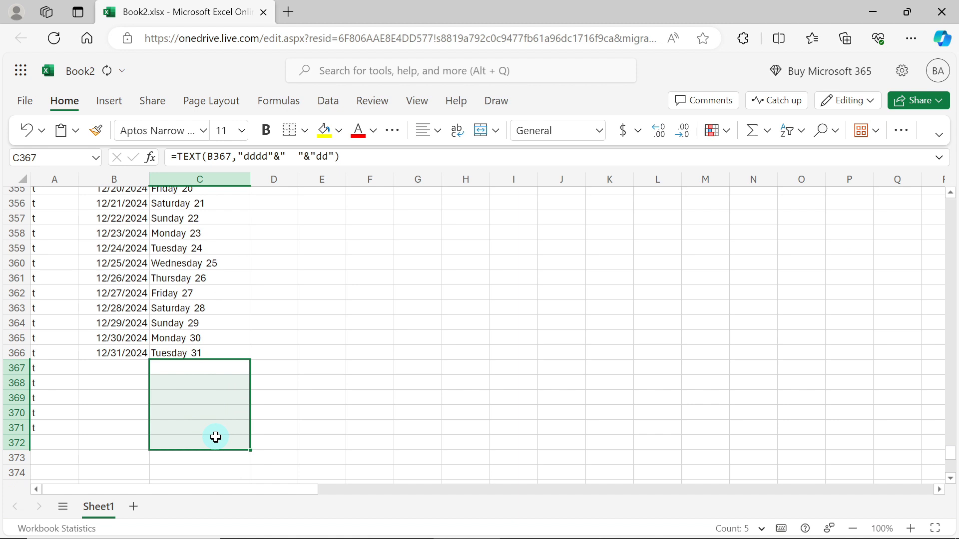
left_click(304, 397)
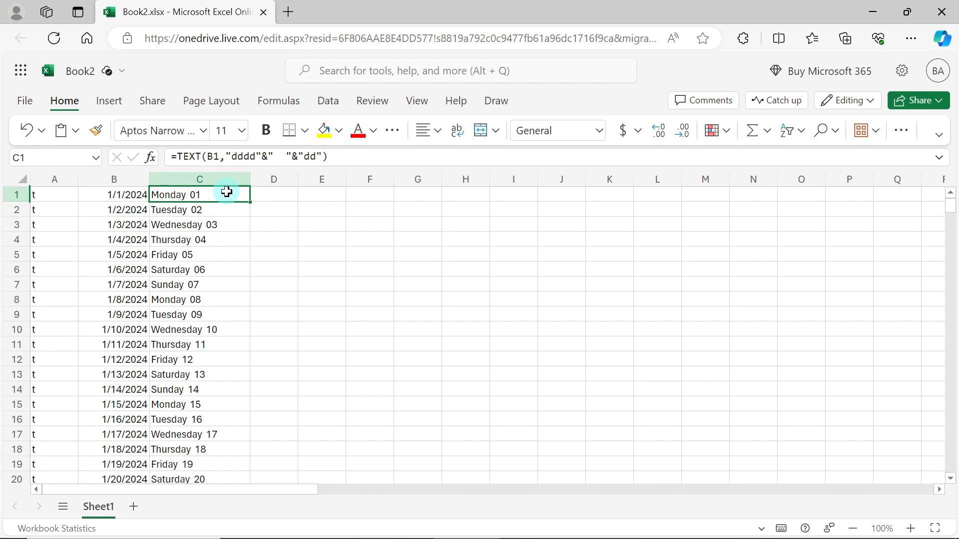
Select the range C1:C366 and copy its weekday-and-day text
left_click(52, 159)
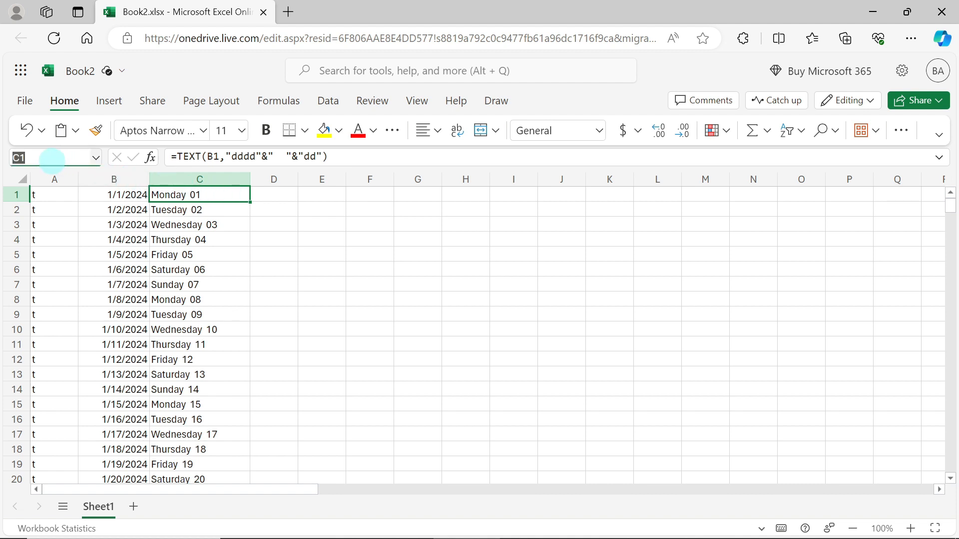
type("C1:c")
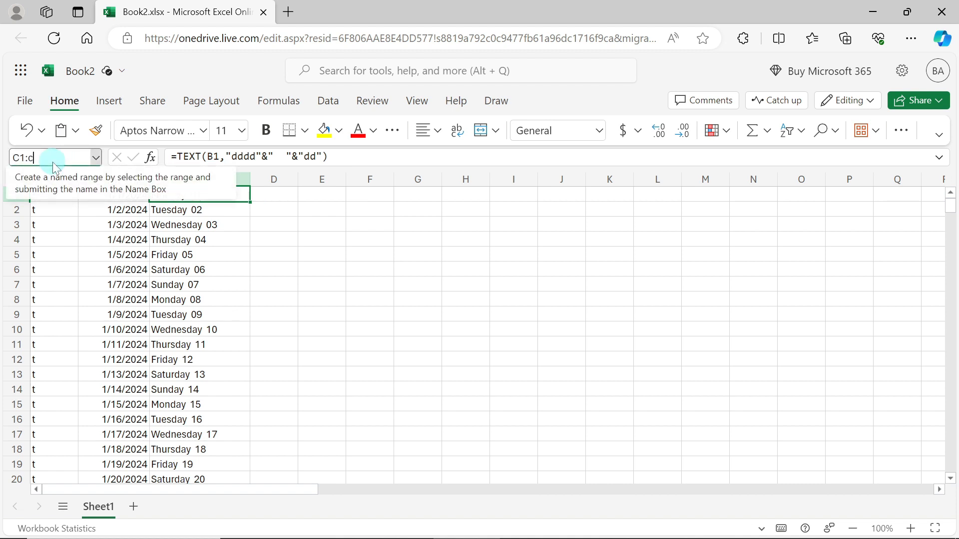
type("366")
key("Return")
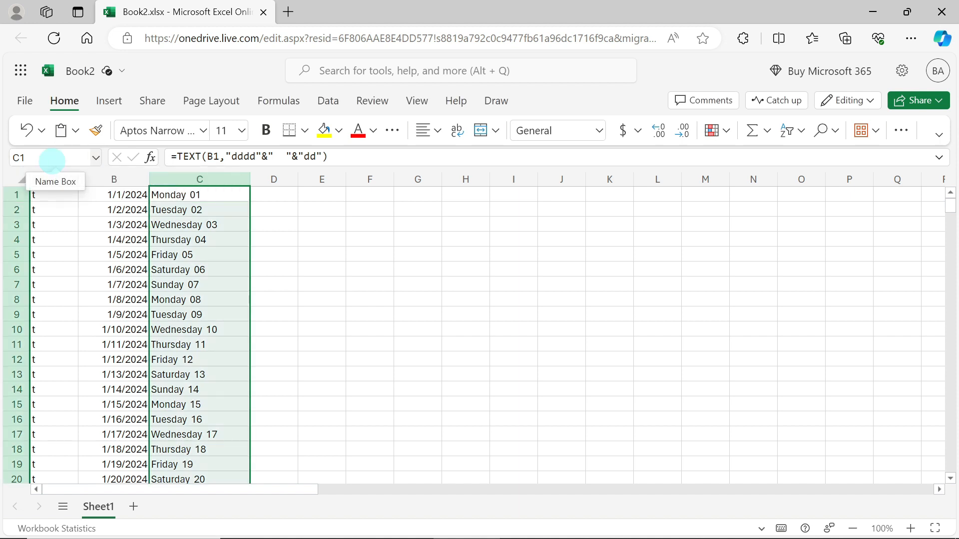
right_click(233, 293)
mouse_move(232, 292)
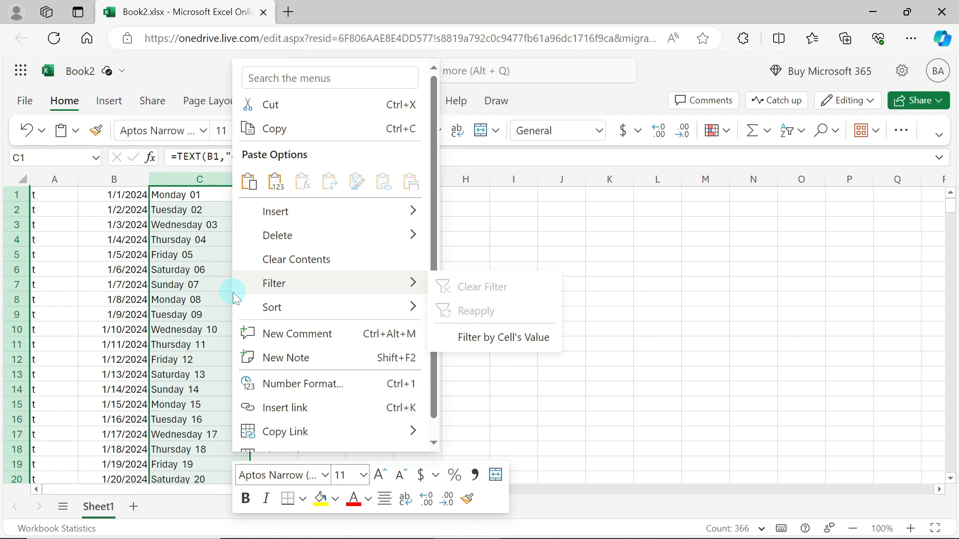
left_click(275, 131)
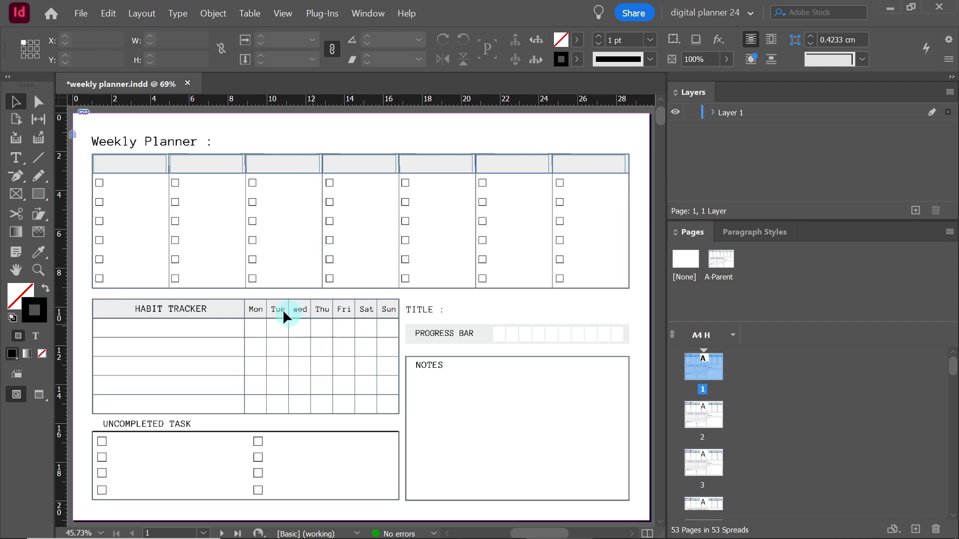
In InDesign, paste the copied day list into the first day-header frame on page 1 and check how it ends on page 53
left_click(16, 157)
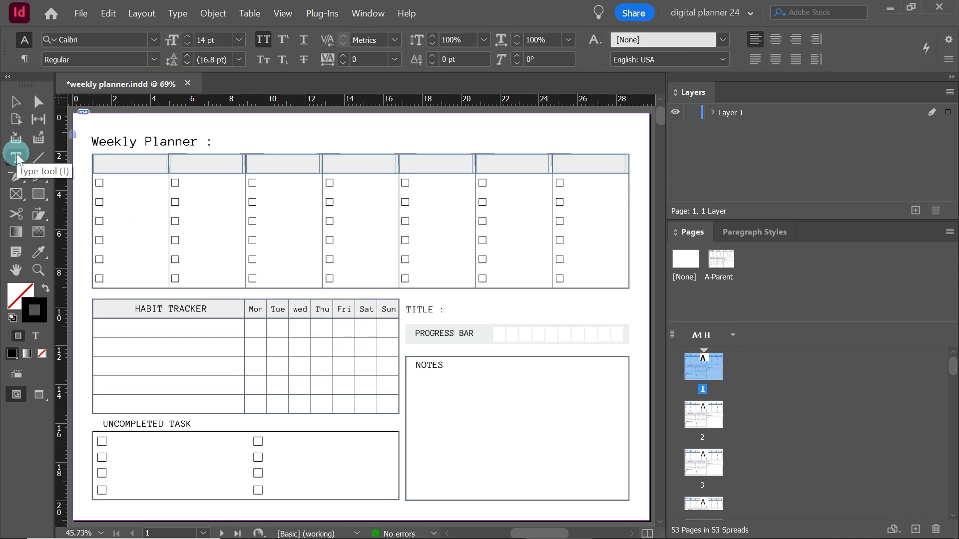
left_click(110, 164)
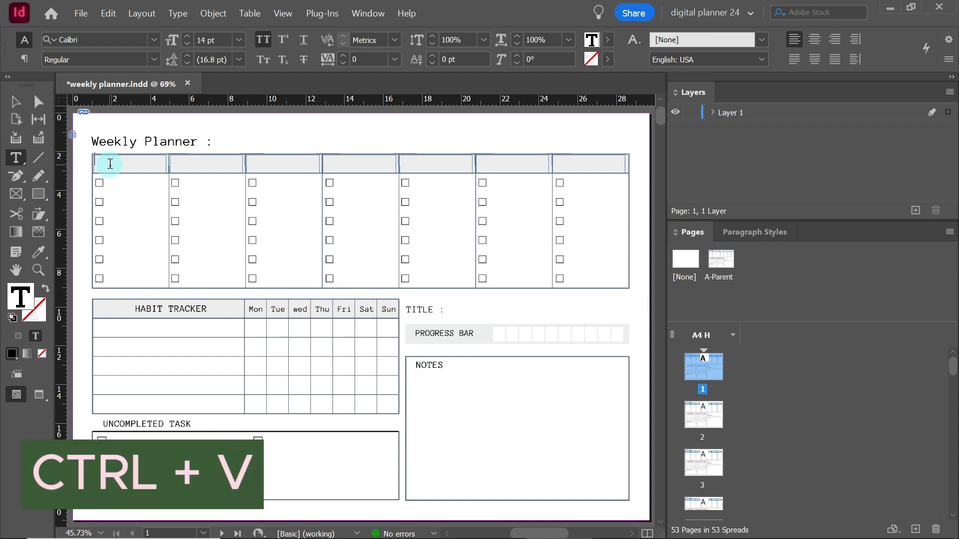
key("ctrl+v")
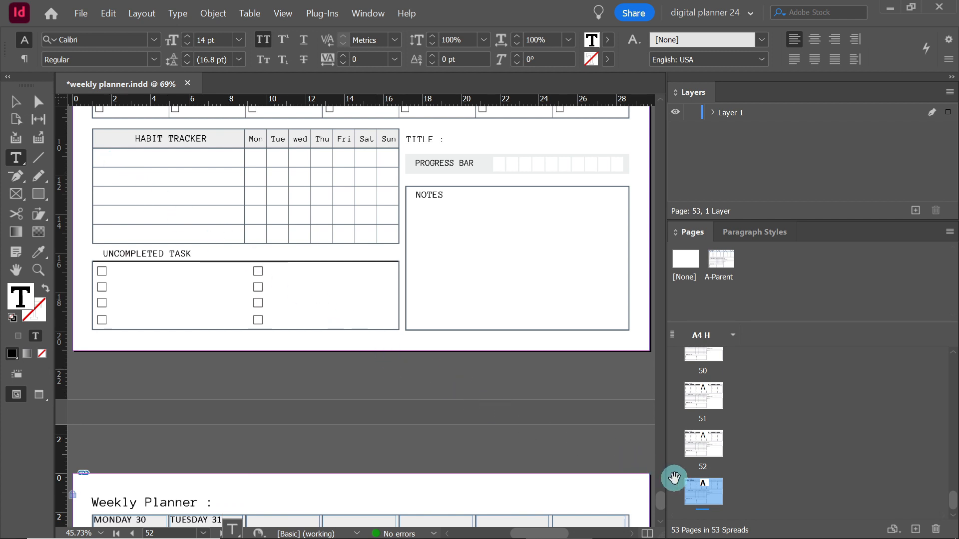
double_click(703, 492)
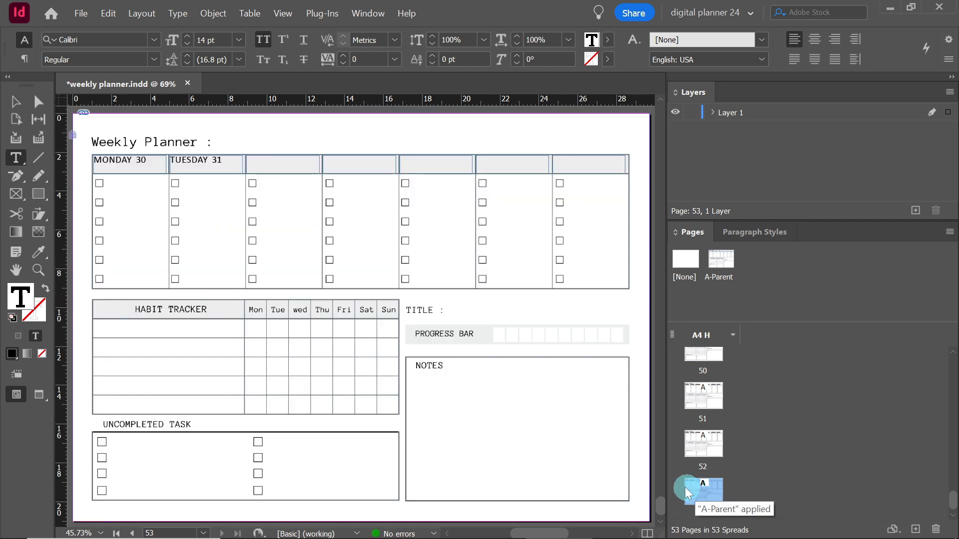
left_click(15, 102)
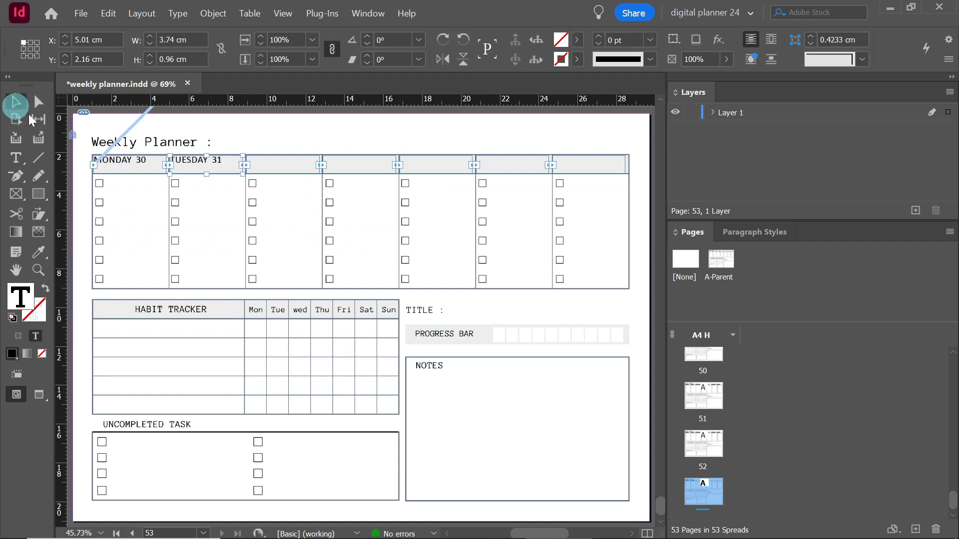
left_click(228, 251)
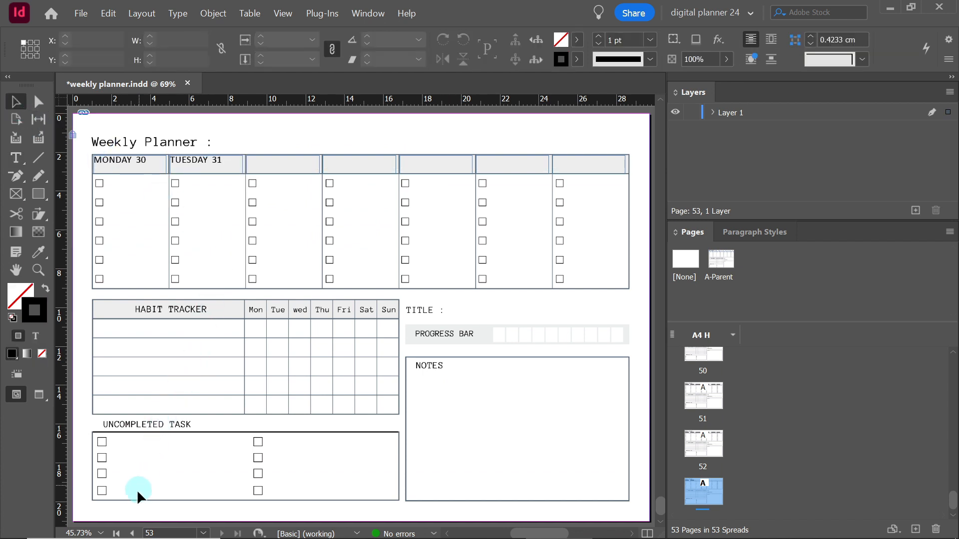
left_click(119, 533)
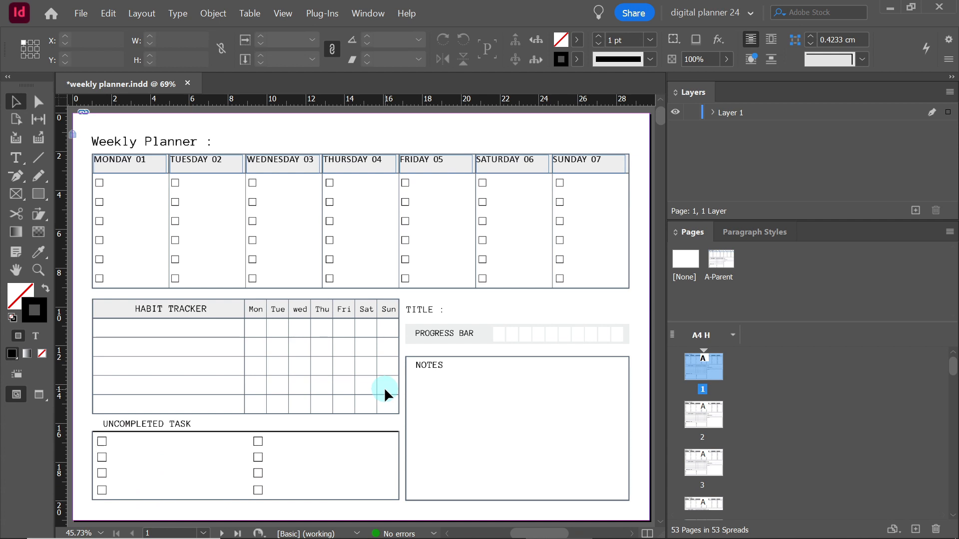
Select all the text in the threaded day-header frames from page 1 and centre it horizontally
left_click(22, 159)
left_click(120, 159)
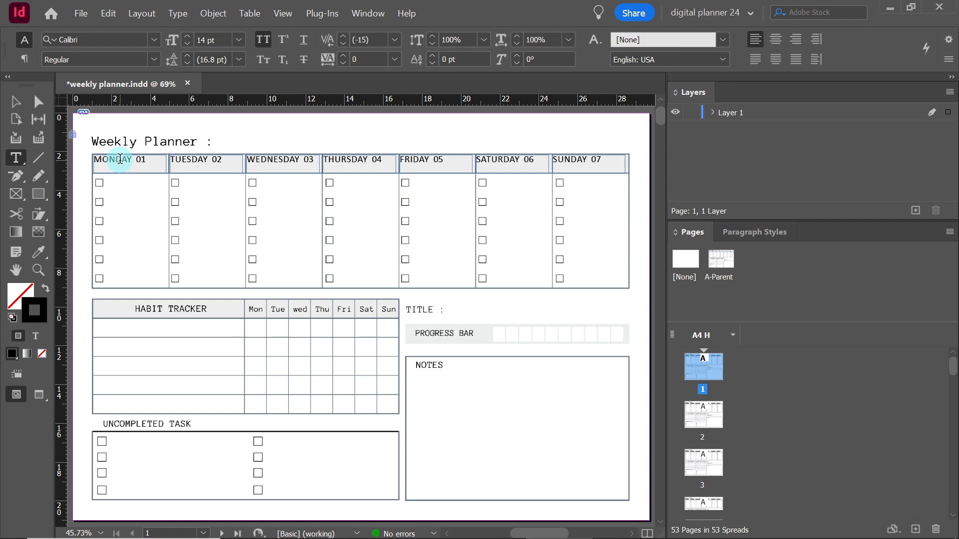
key("ctrl+a")
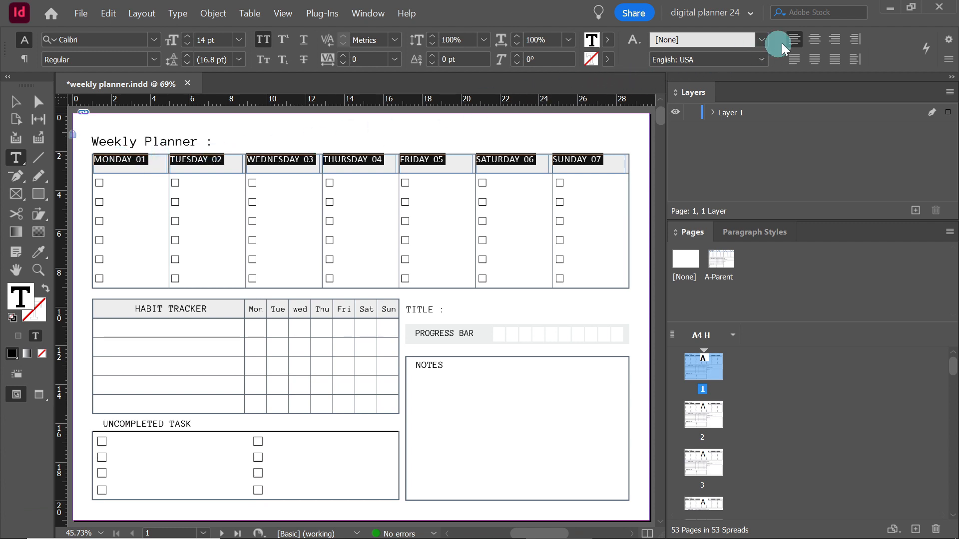
left_click(818, 42)
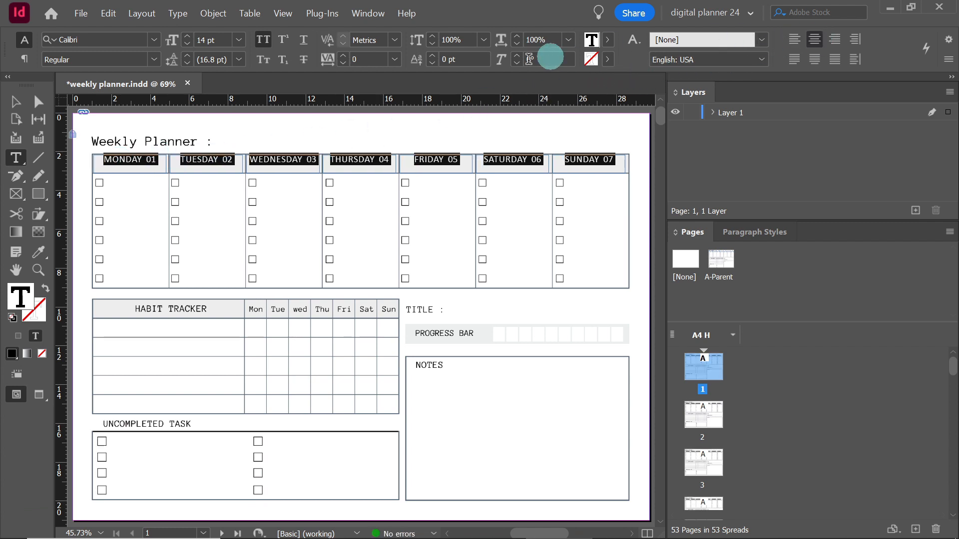
left_click(14, 101)
left_click(280, 240)
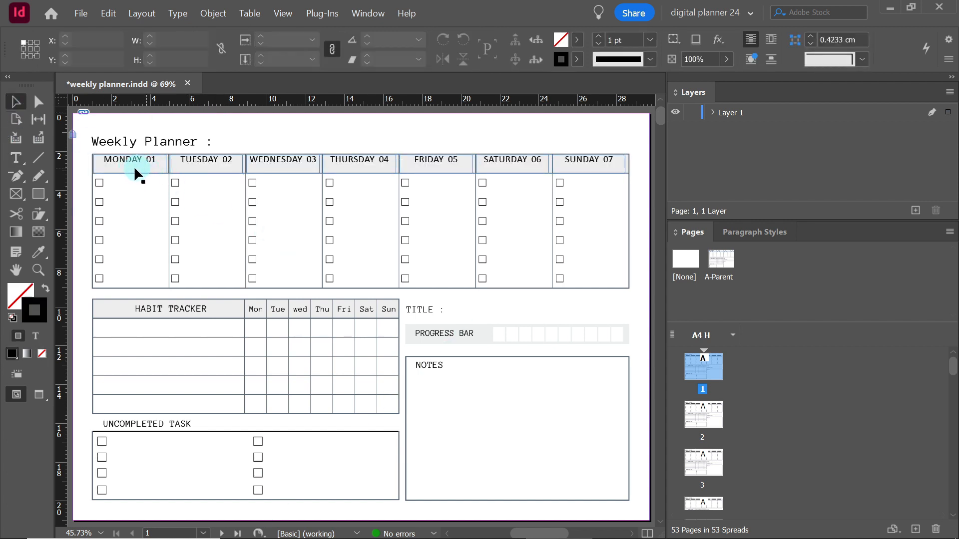
On A-Parent, move the row of seven threaded day-header frames down to about Y 2.44 cm and return to page 1
double_click(722, 262)
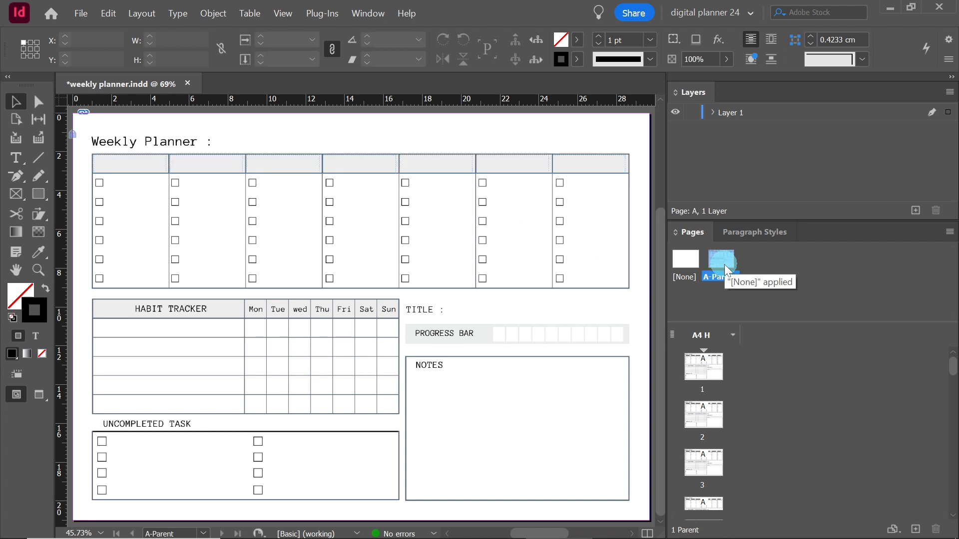
left_click_drag(589, 140, 140, 190)
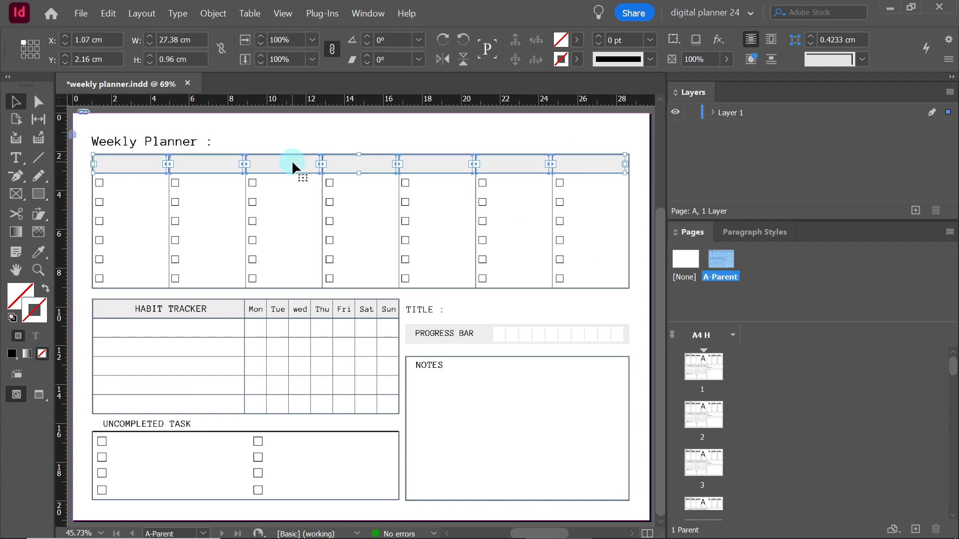
left_click_drag(292, 166, 294, 171)
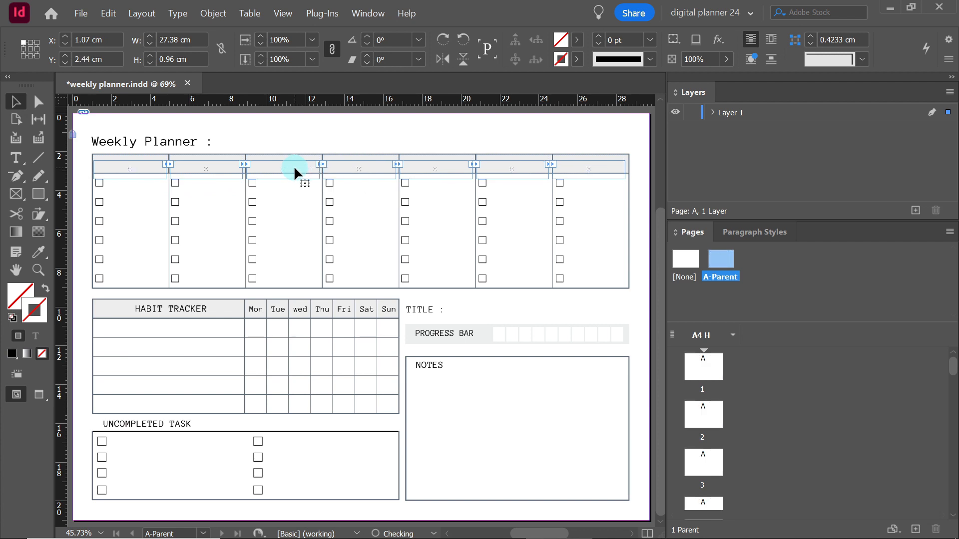
left_click(439, 260)
double_click(710, 380)
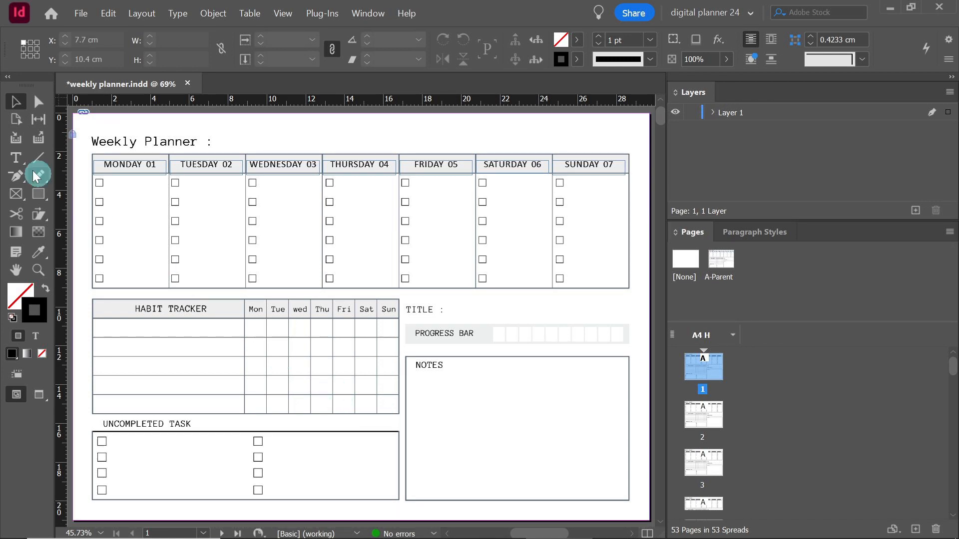
Insert an empty paragraph before MONDAY 01 to shift the day list one frame, and check the headers on pages 2, 3 and 1
left_click(15, 157)
left_click(78, 165)
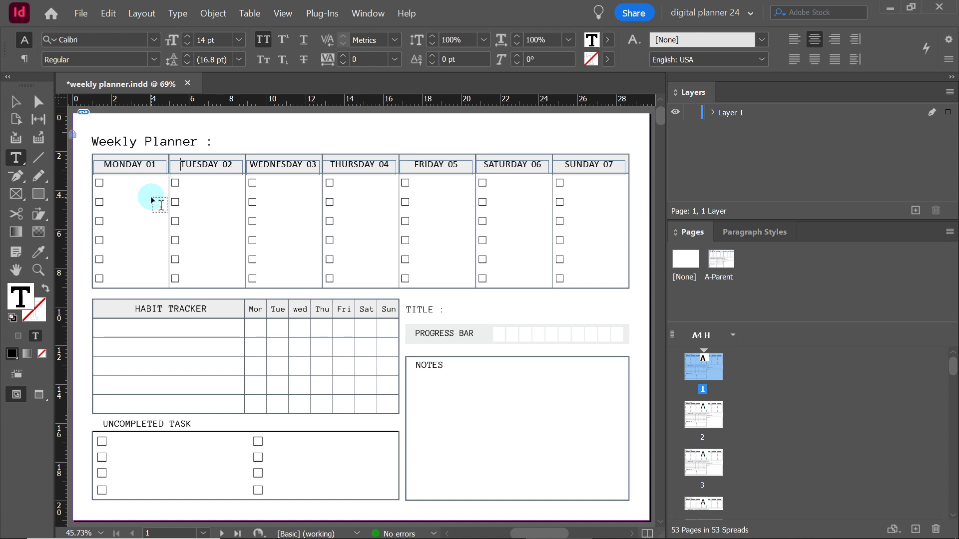
key("Return")
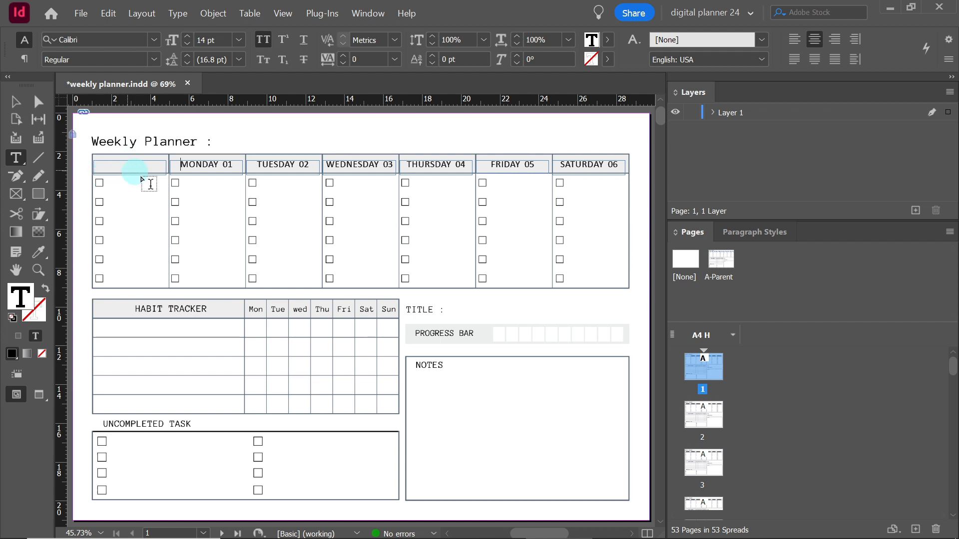
double_click(697, 428)
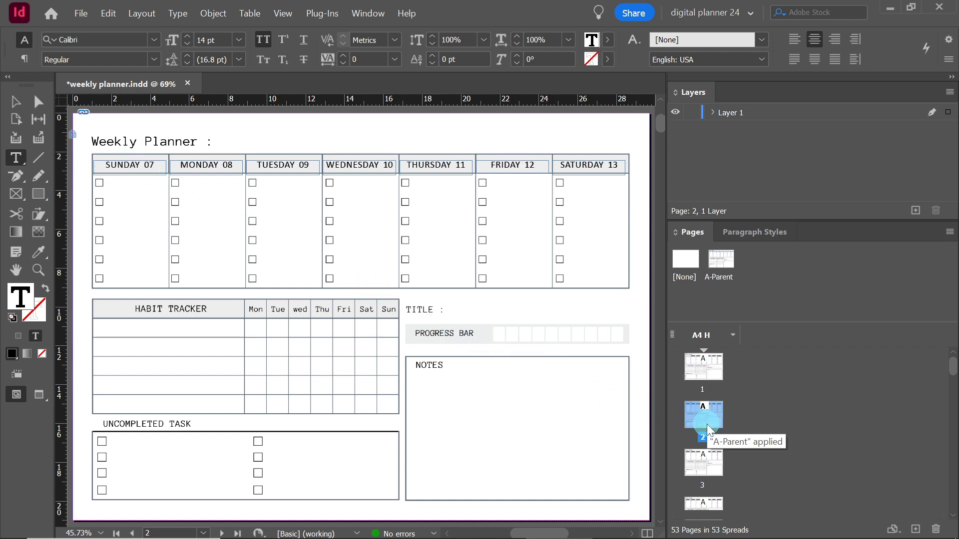
double_click(703, 469)
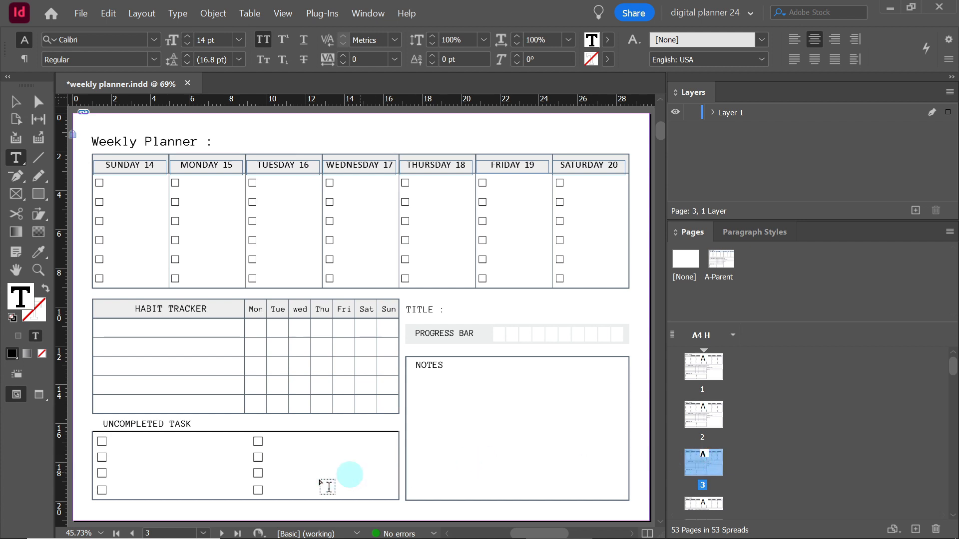
left_click(116, 534)
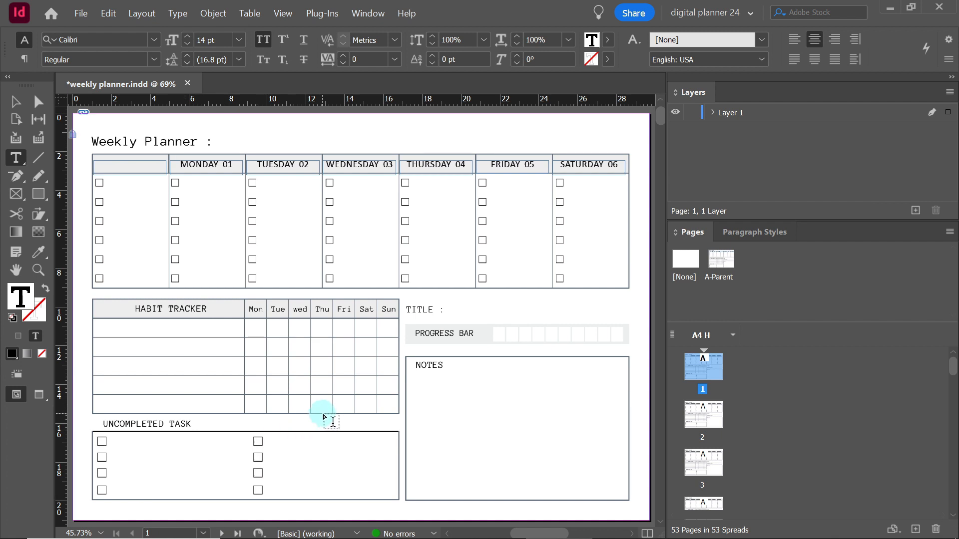